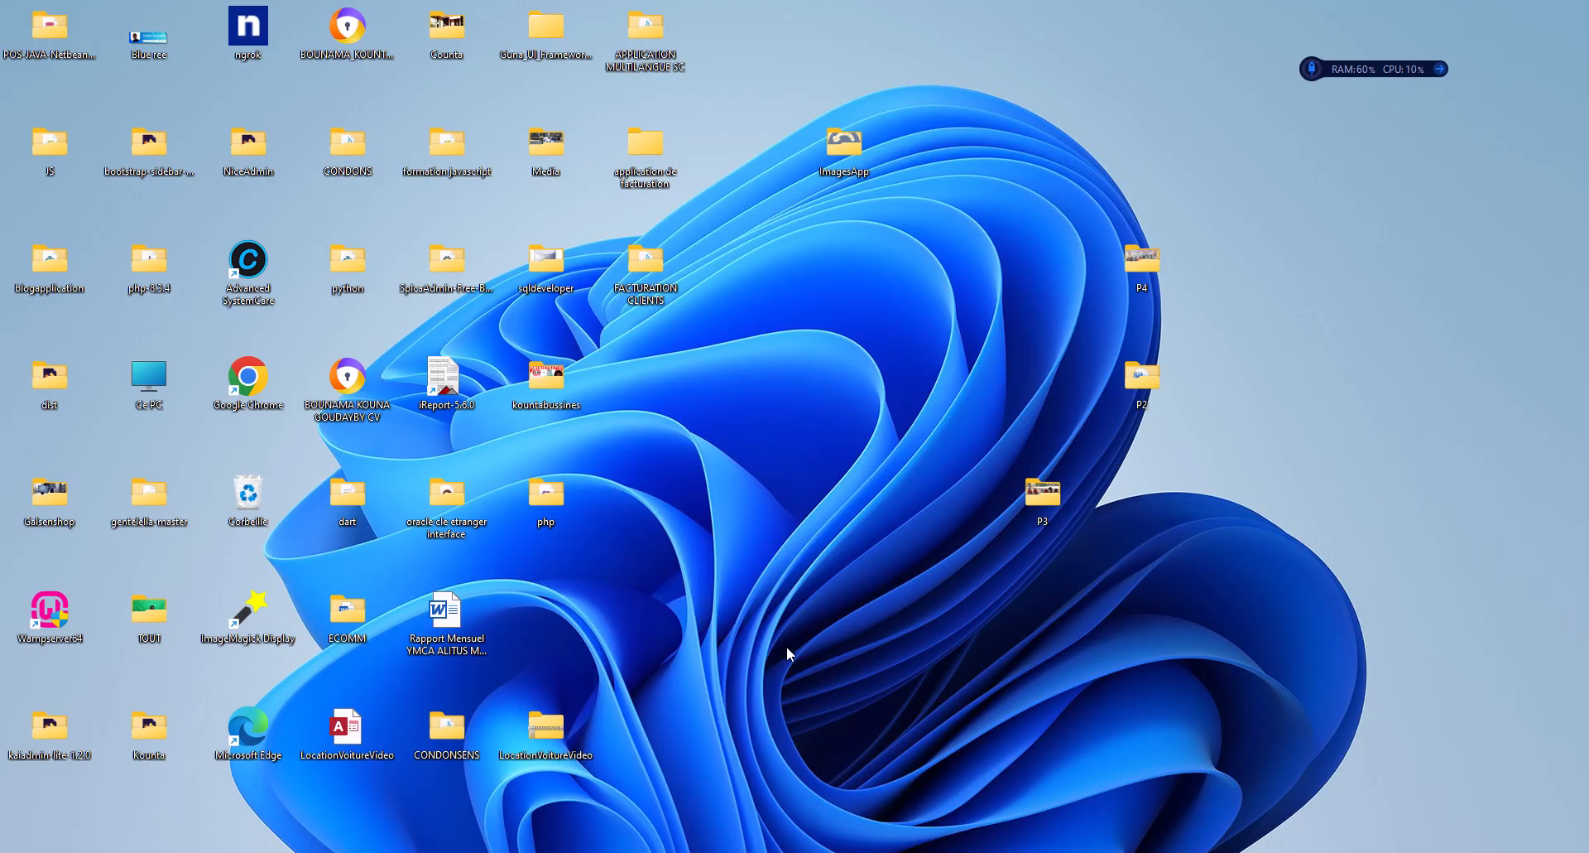
Open the Command Prompt in a maximized window and check the installed Java version with java -version.
{"action": "key", "text": "super+s"}
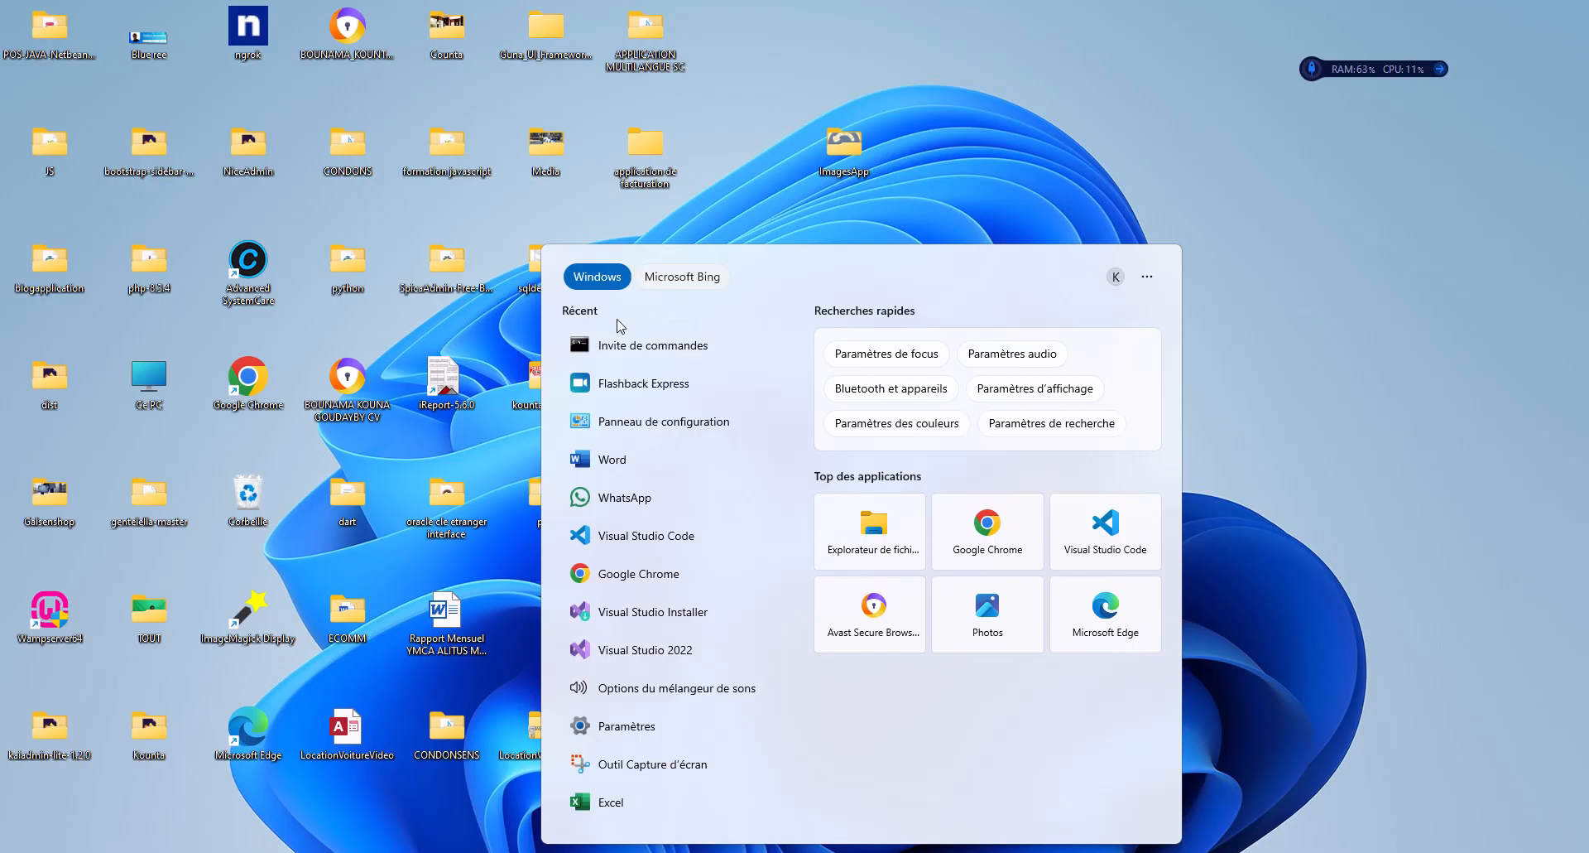
{"action": "left_click", "coordinate": [644, 346]}
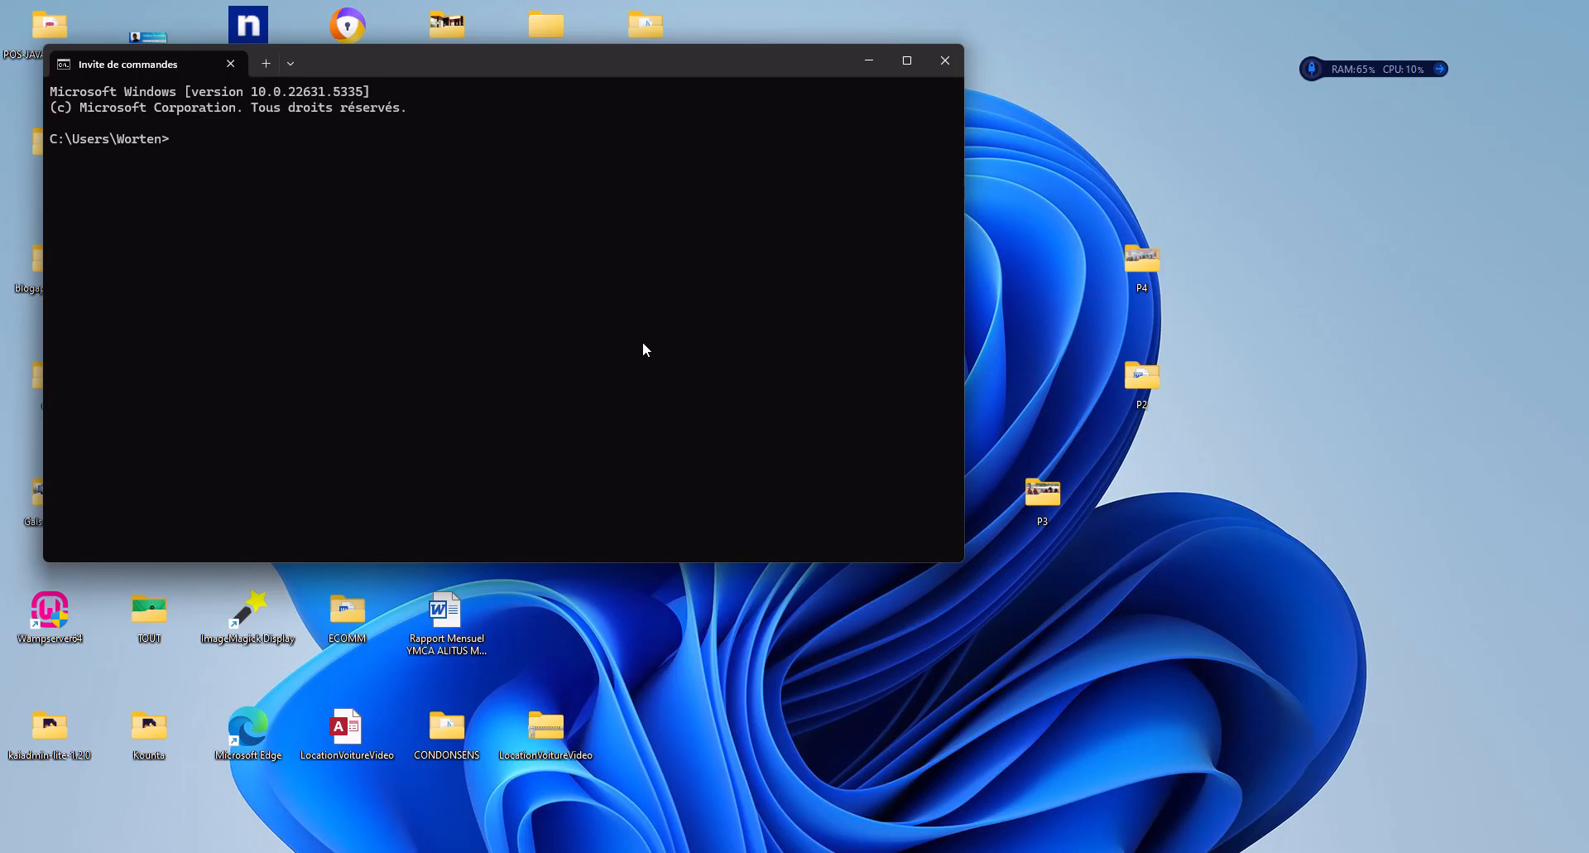
{"action": "left_click", "coordinate": [906, 58]}
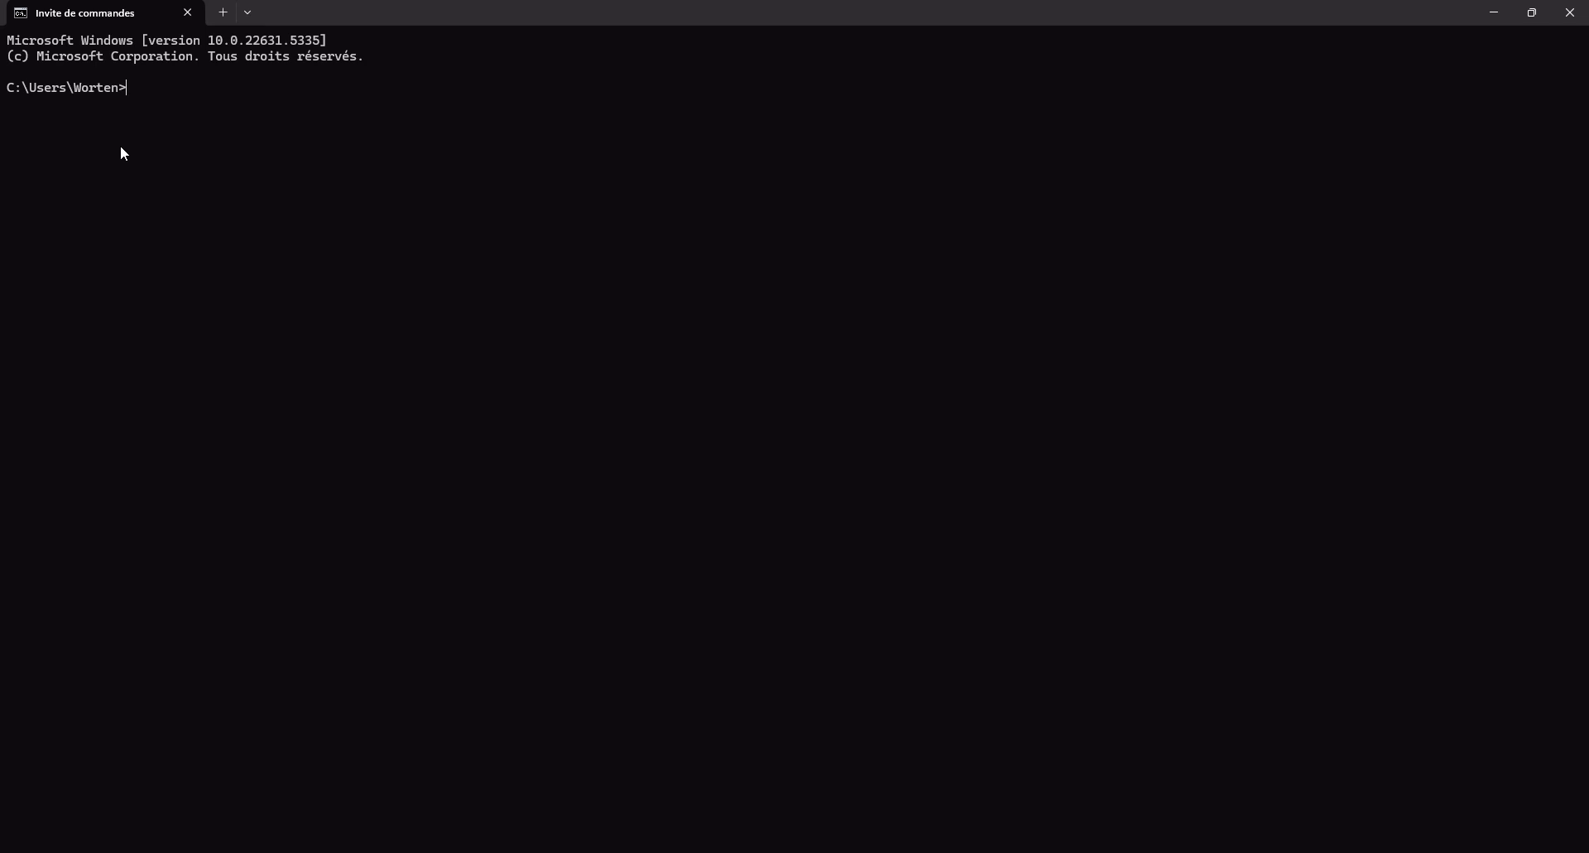
{"action": "type", "text": "java"}
{"action": "type", "text": "-version$"}
{"action": "key", "text": "BackSpace"}
{"action": "key", "text": "Return"}
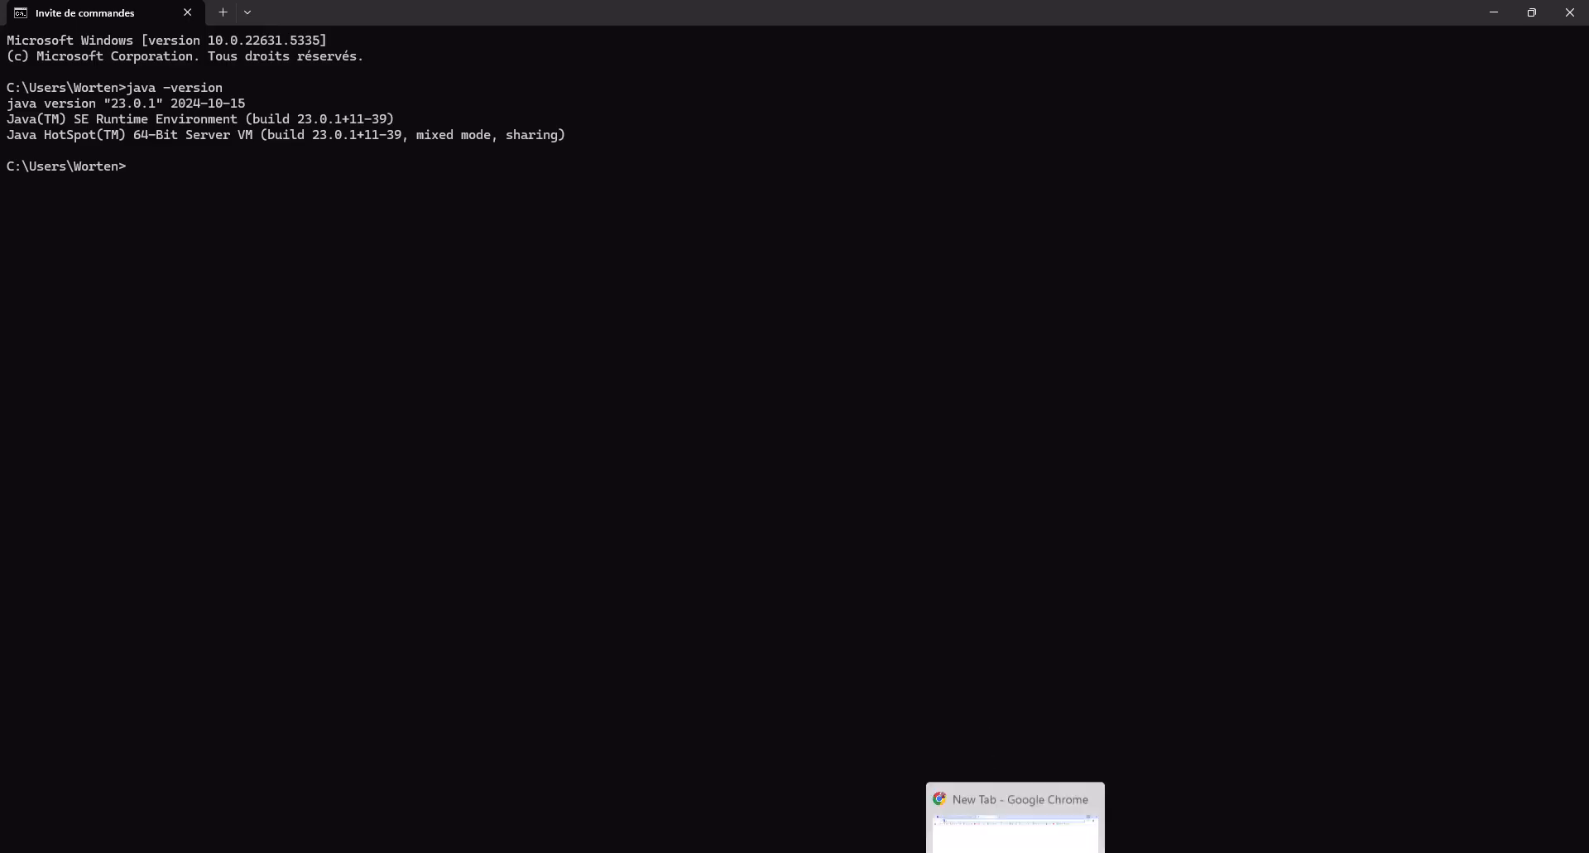
Switch to Chrome and go from the netbeans download search results to the Friends of Apache NetBeans installers page for version 26.
{"action": "left_click", "coordinate": [1016, 852]}
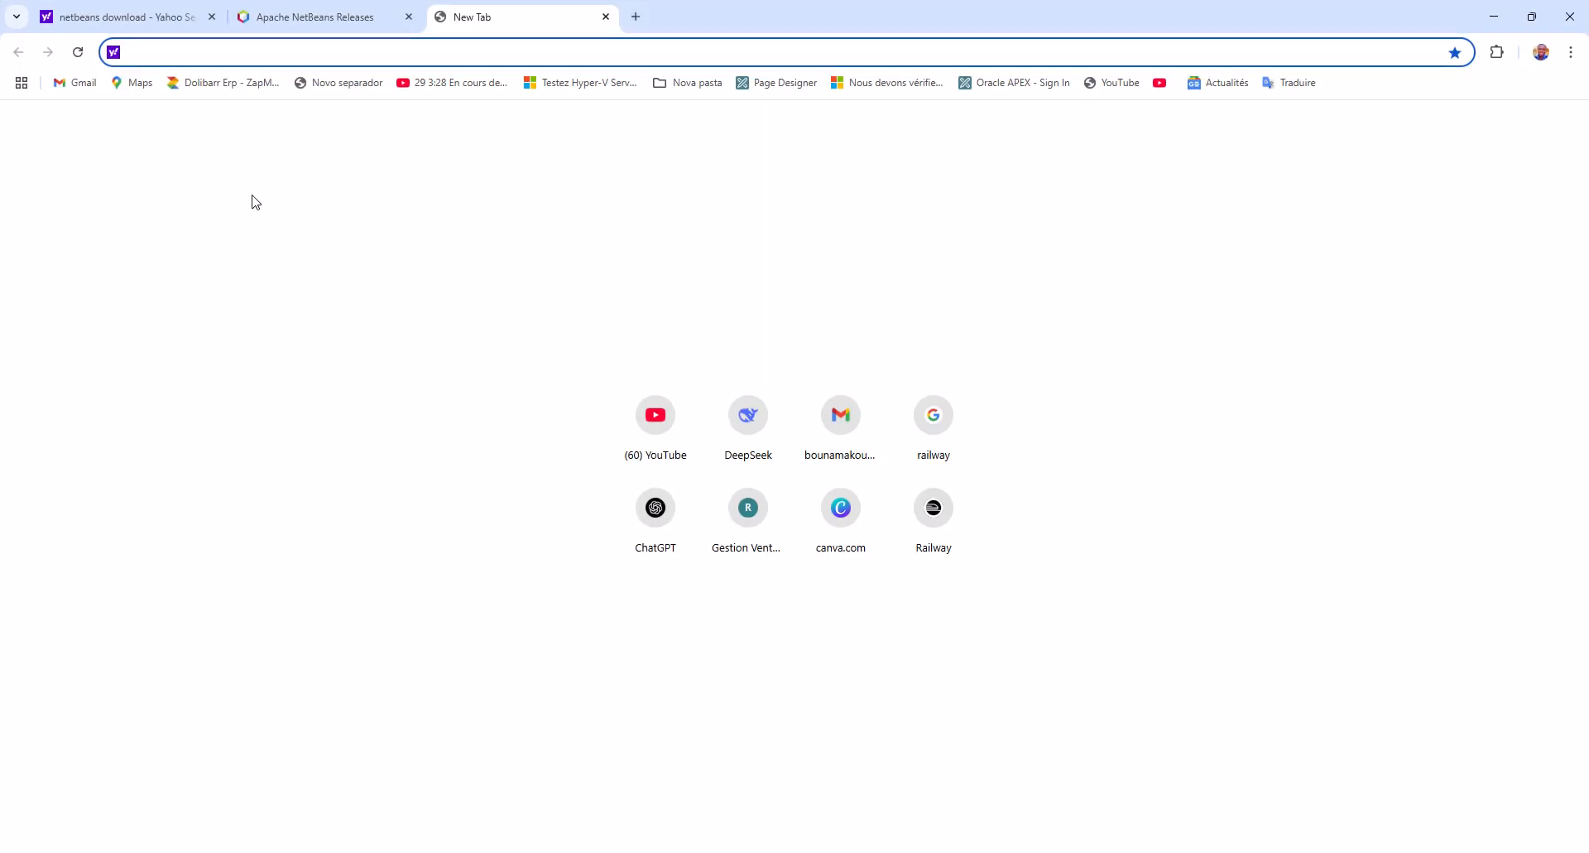
{"action": "left_click", "coordinate": [135, 12]}
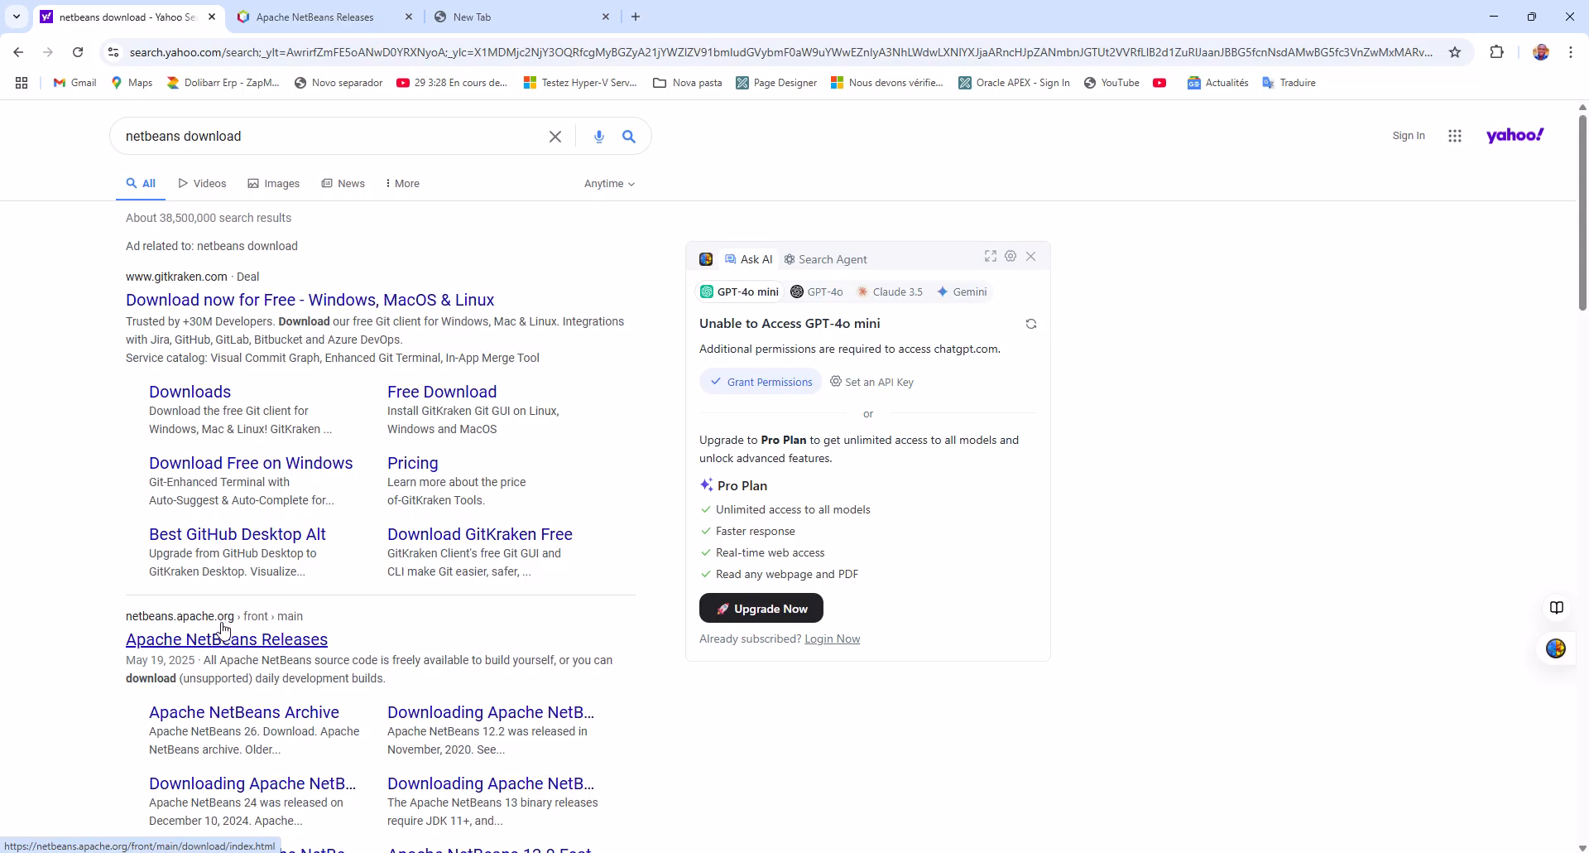
{"action": "left_click", "coordinate": [253, 644]}
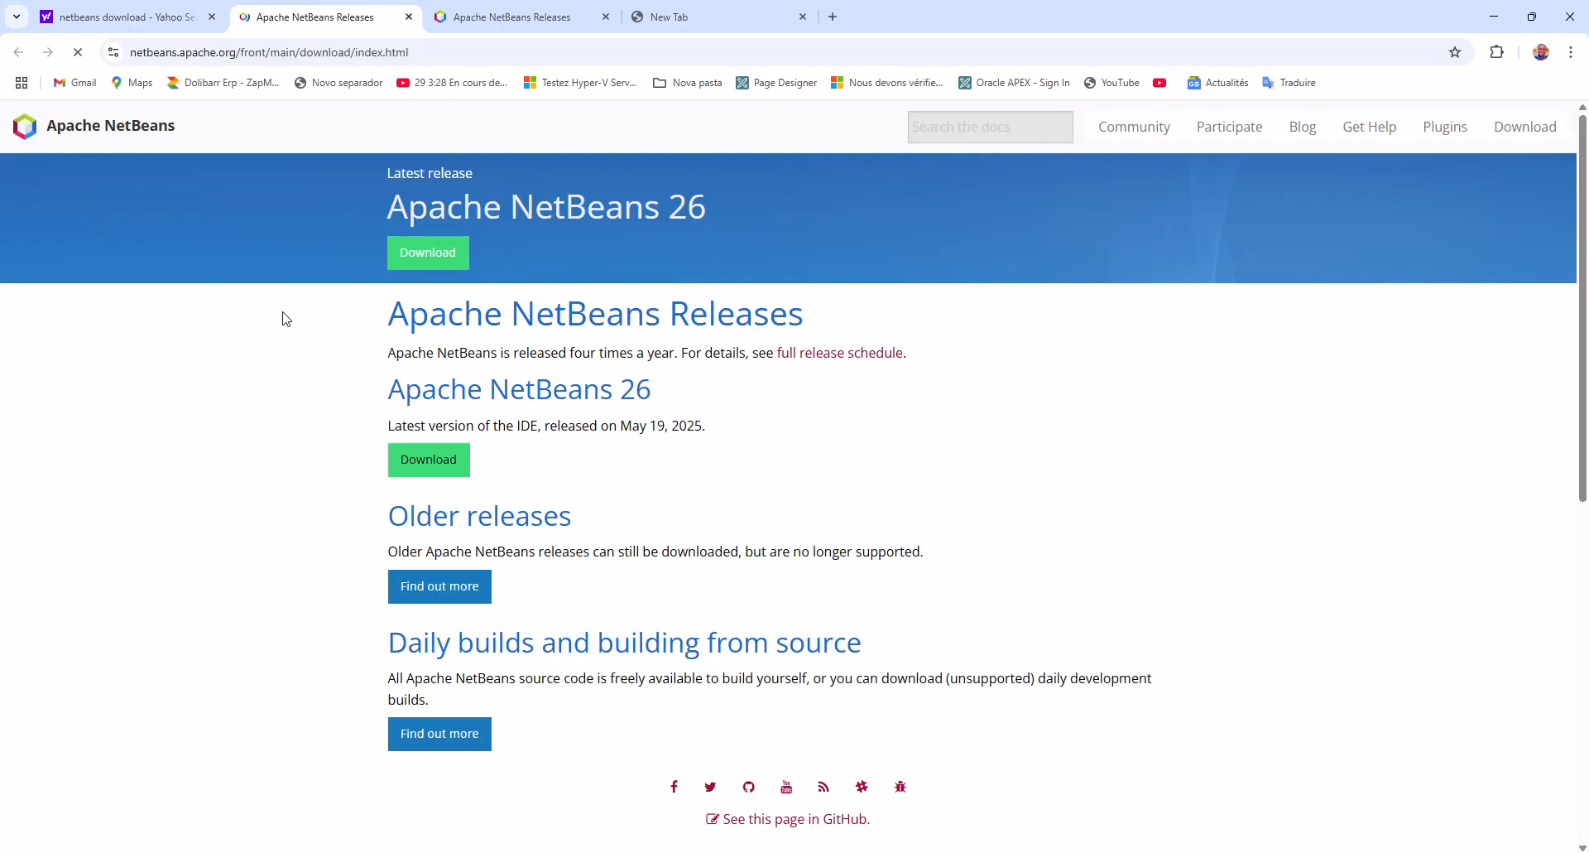
{"action": "left_click", "coordinate": [430, 464]}
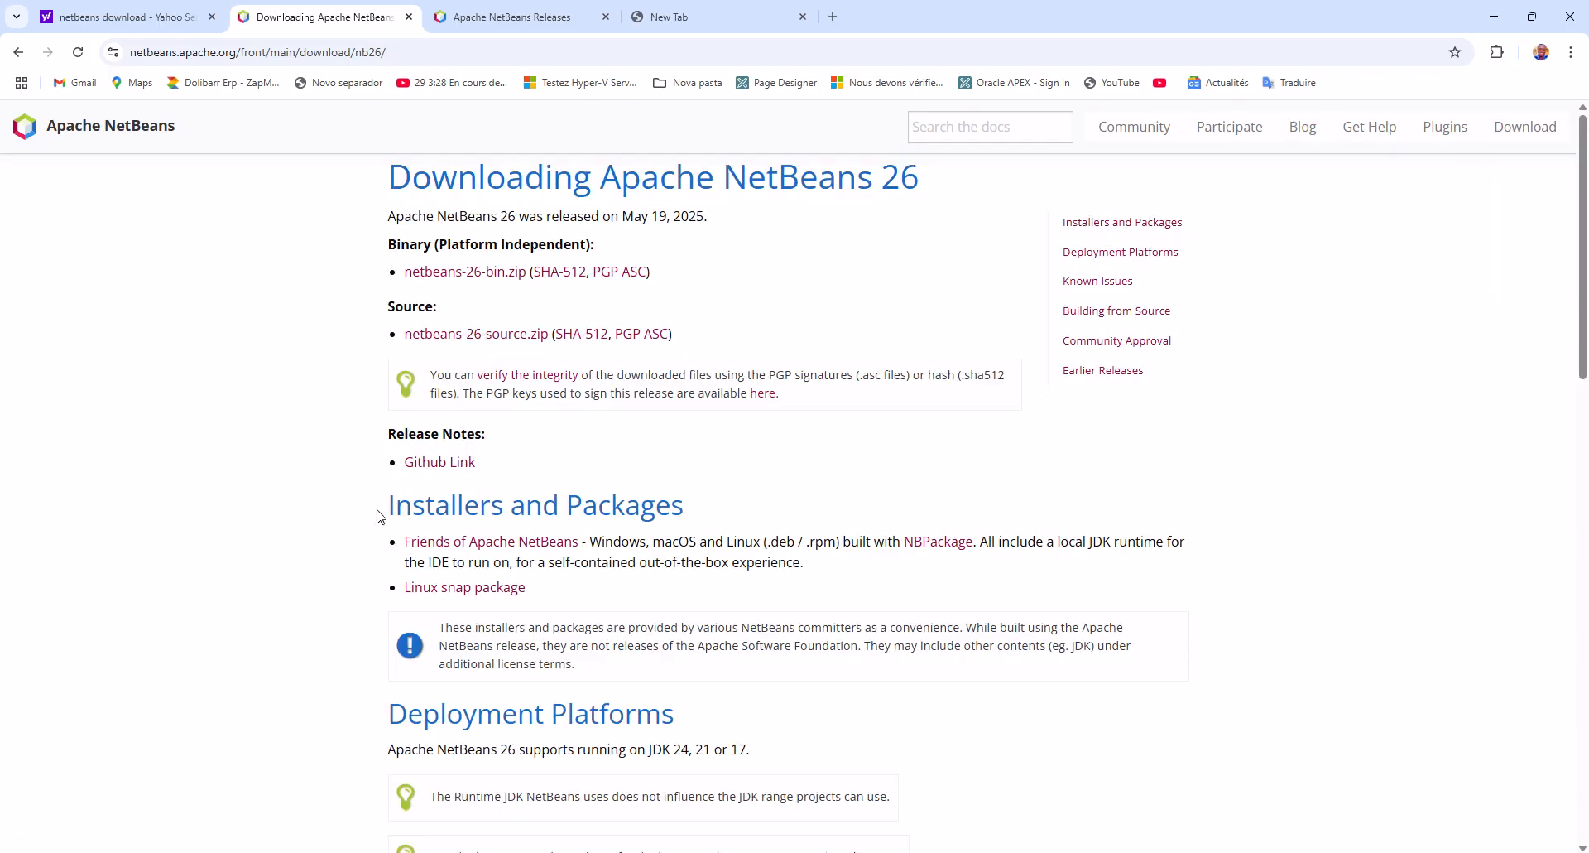
{"action": "left_click", "coordinate": [478, 549]}
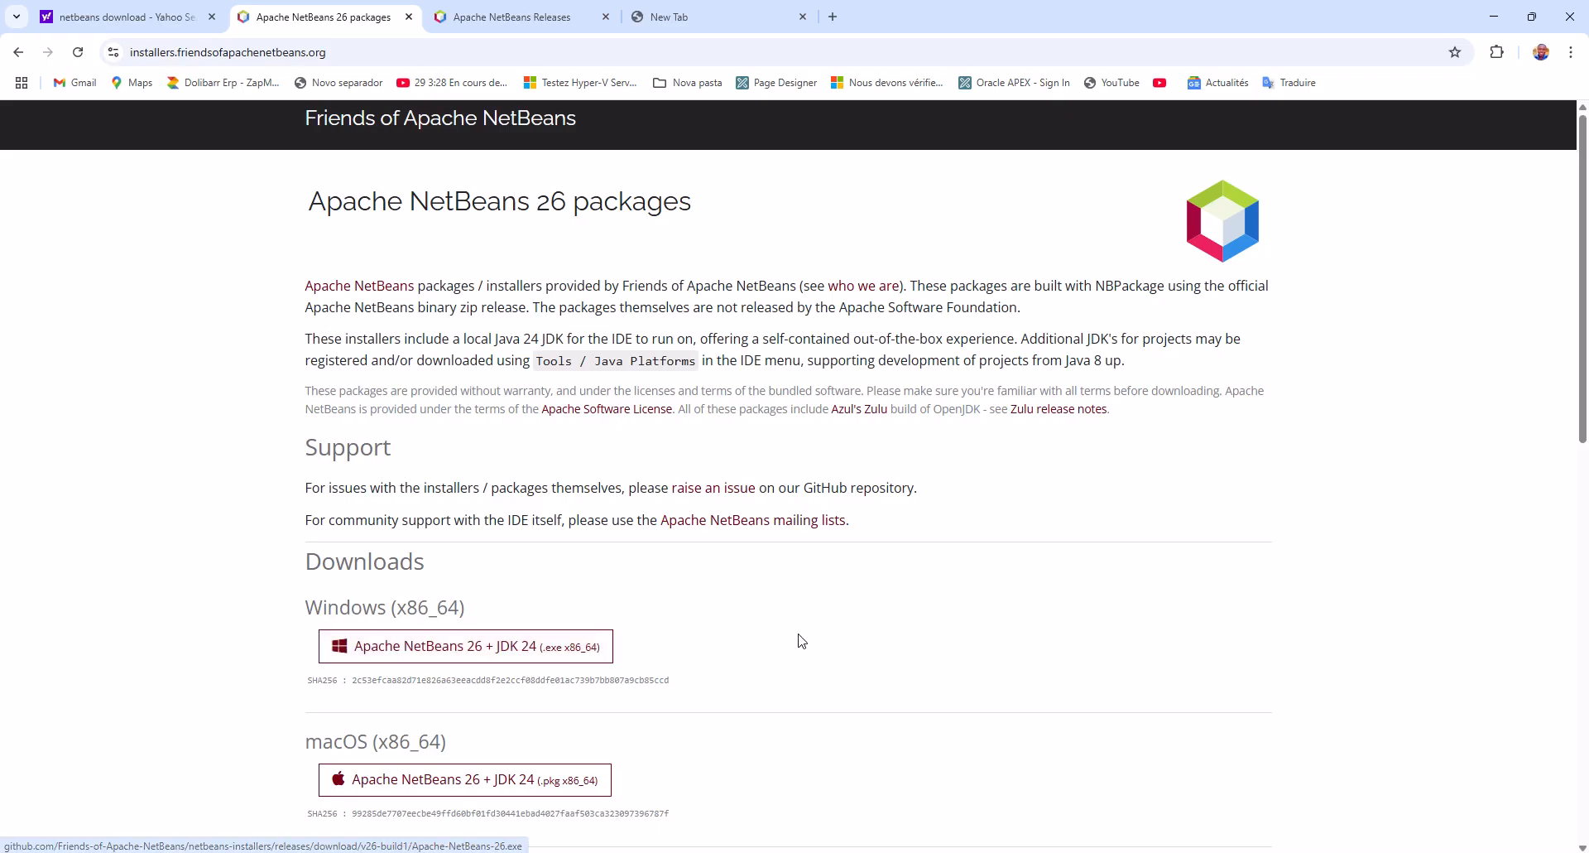
{"action": "left_click_drag", "start_coordinate": [1585, 411], "coordinate": [1585, 515]}
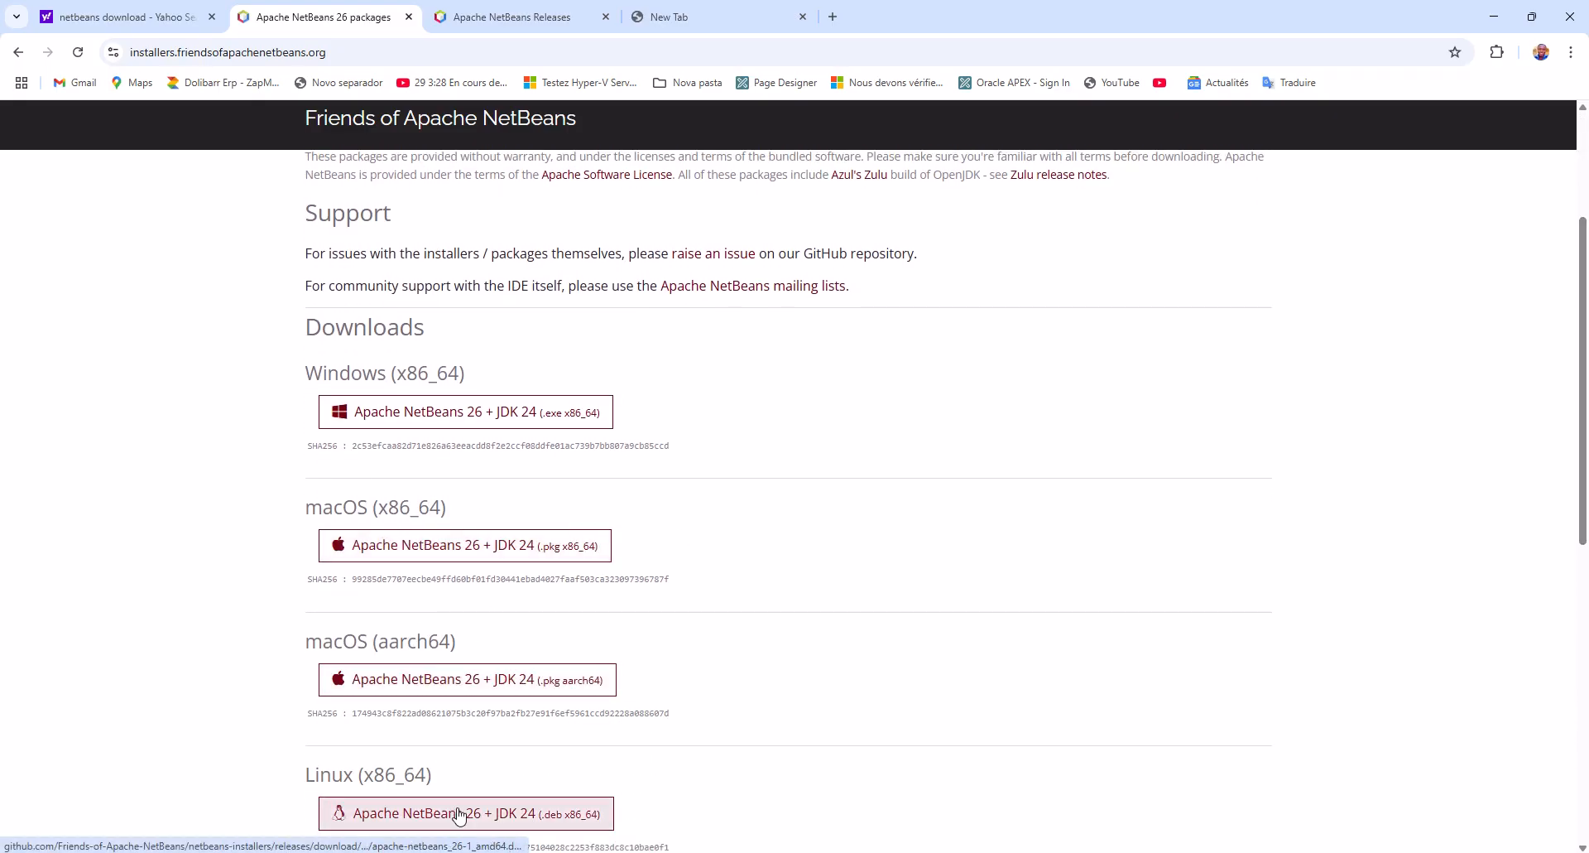
{"action": "left_click", "coordinate": [369, 412]}
{"action": "left_click_drag", "start_coordinate": [1586, 454], "coordinate": [1581, 406]}
{"action": "left_click", "coordinate": [463, 539]}
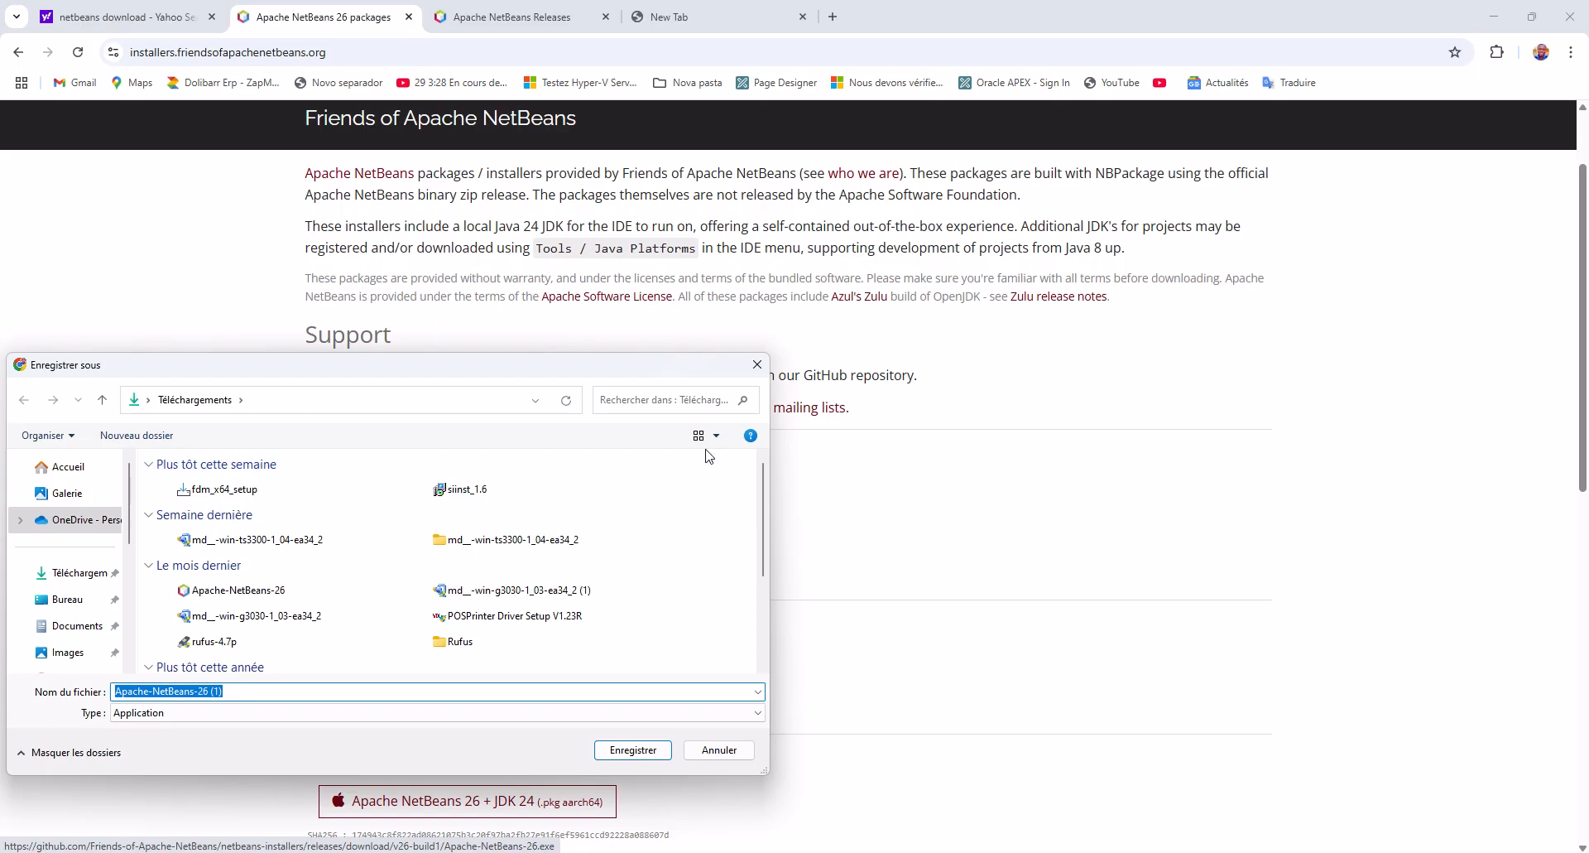
{"action": "left_click", "coordinate": [757, 364]}
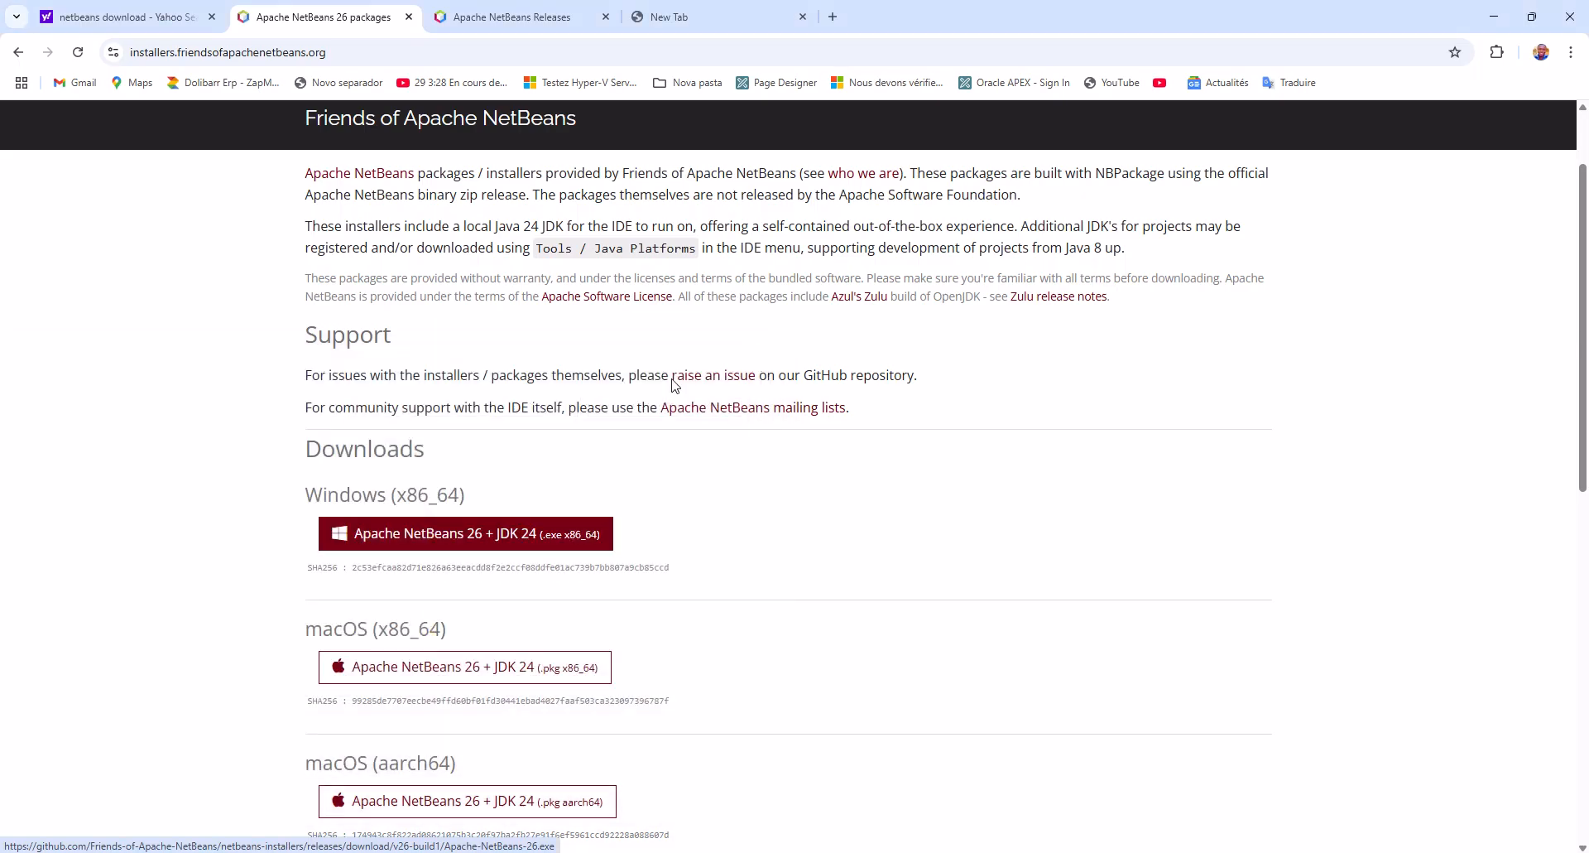
Download the Windows x86_64 installer for Apache NetBeans 26 + JDK 24 to the Téléchargements folder and show its progress.
{"action": "left_click", "coordinate": [502, 535]}
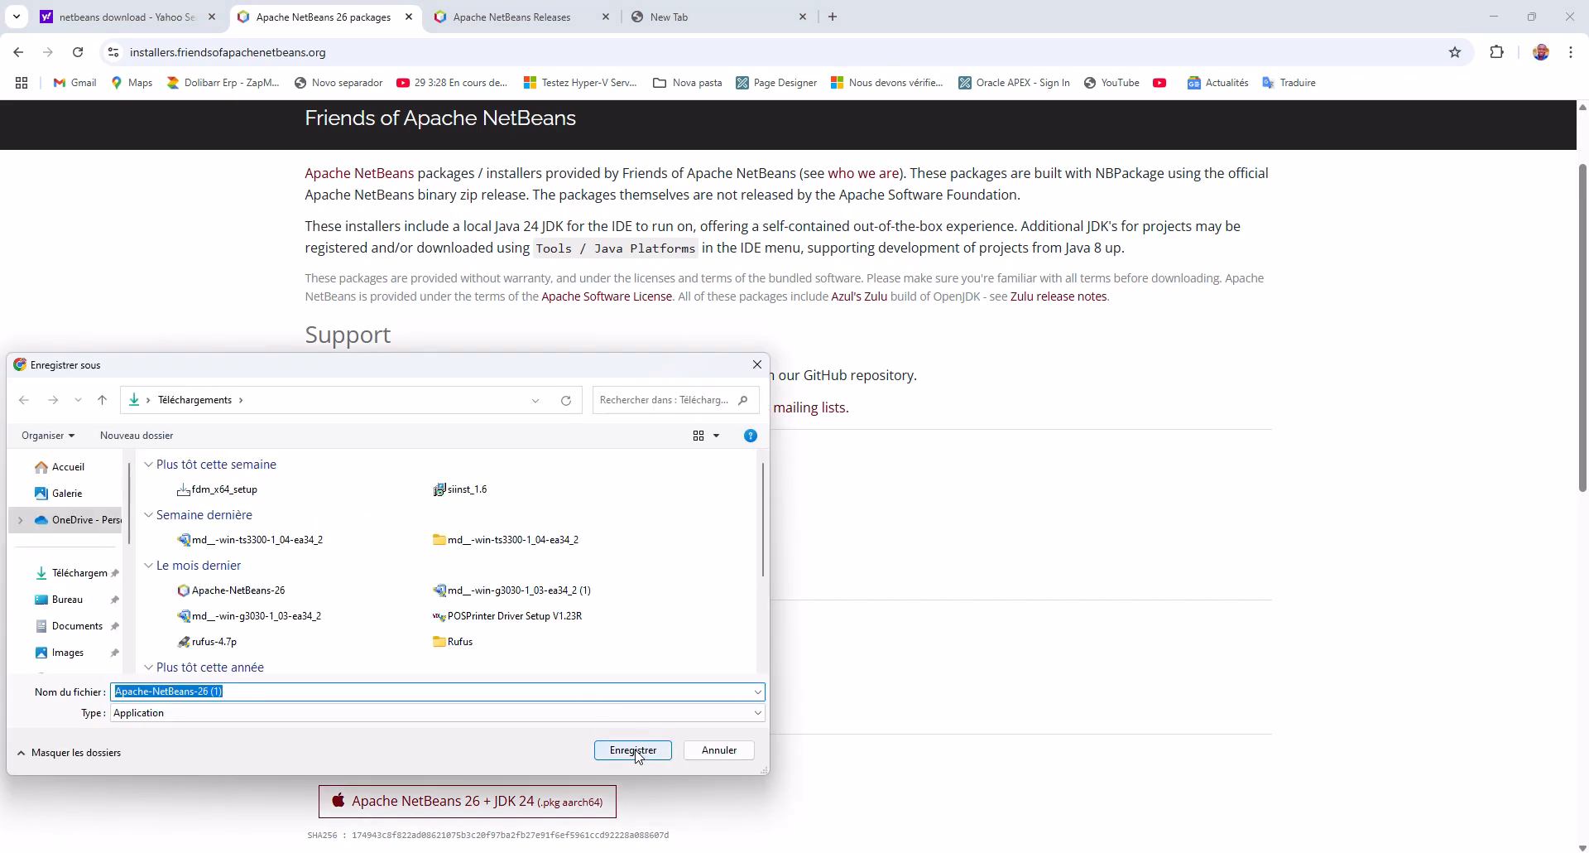
{"action": "left_click", "coordinate": [633, 750]}
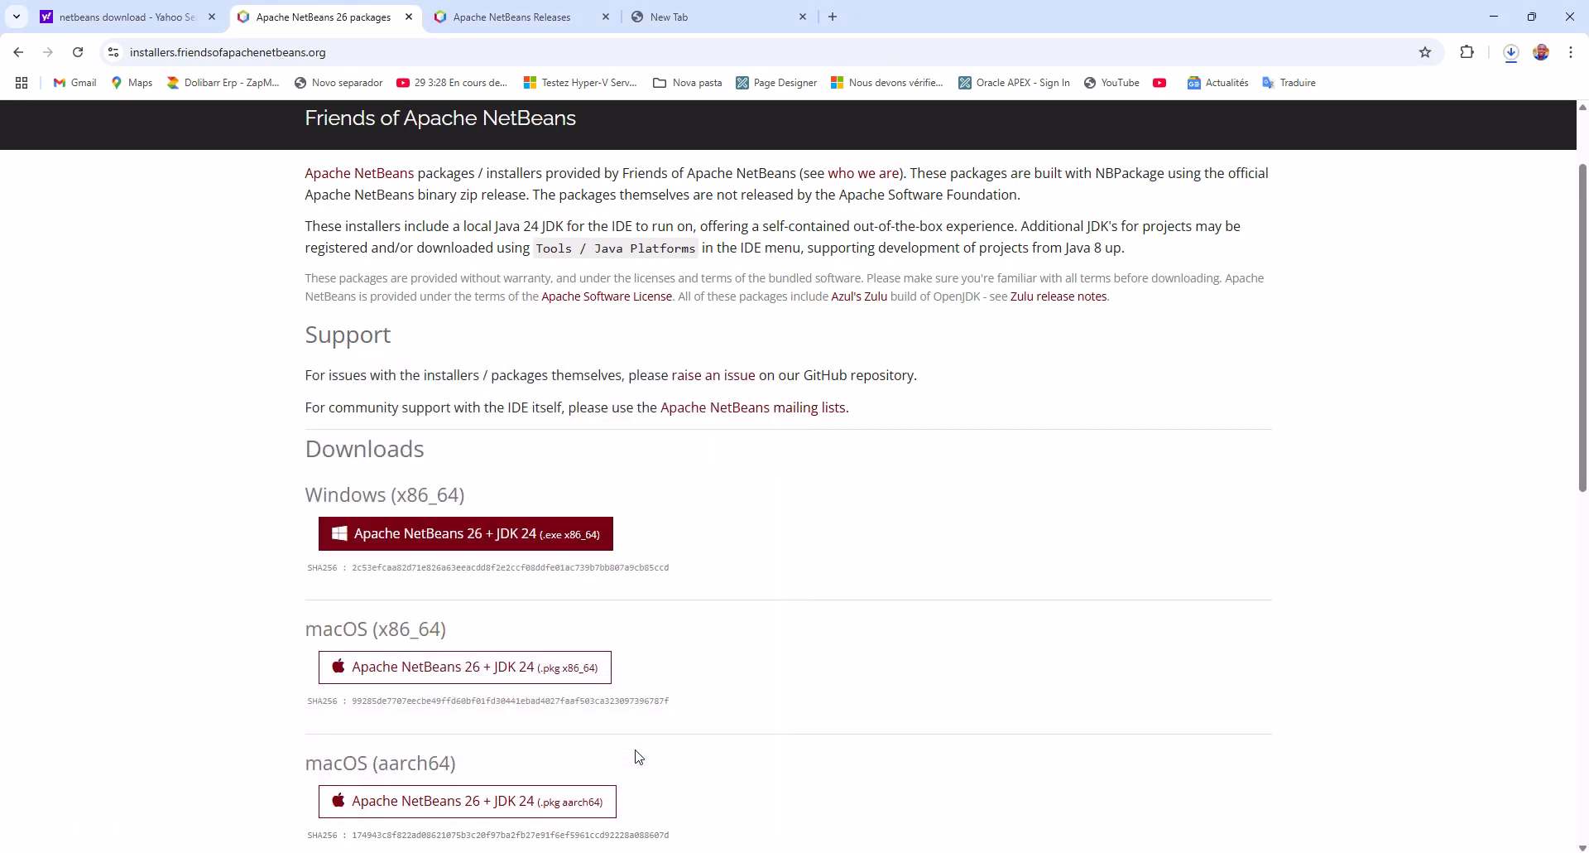
{"action": "left_click", "coordinate": [1511, 53]}
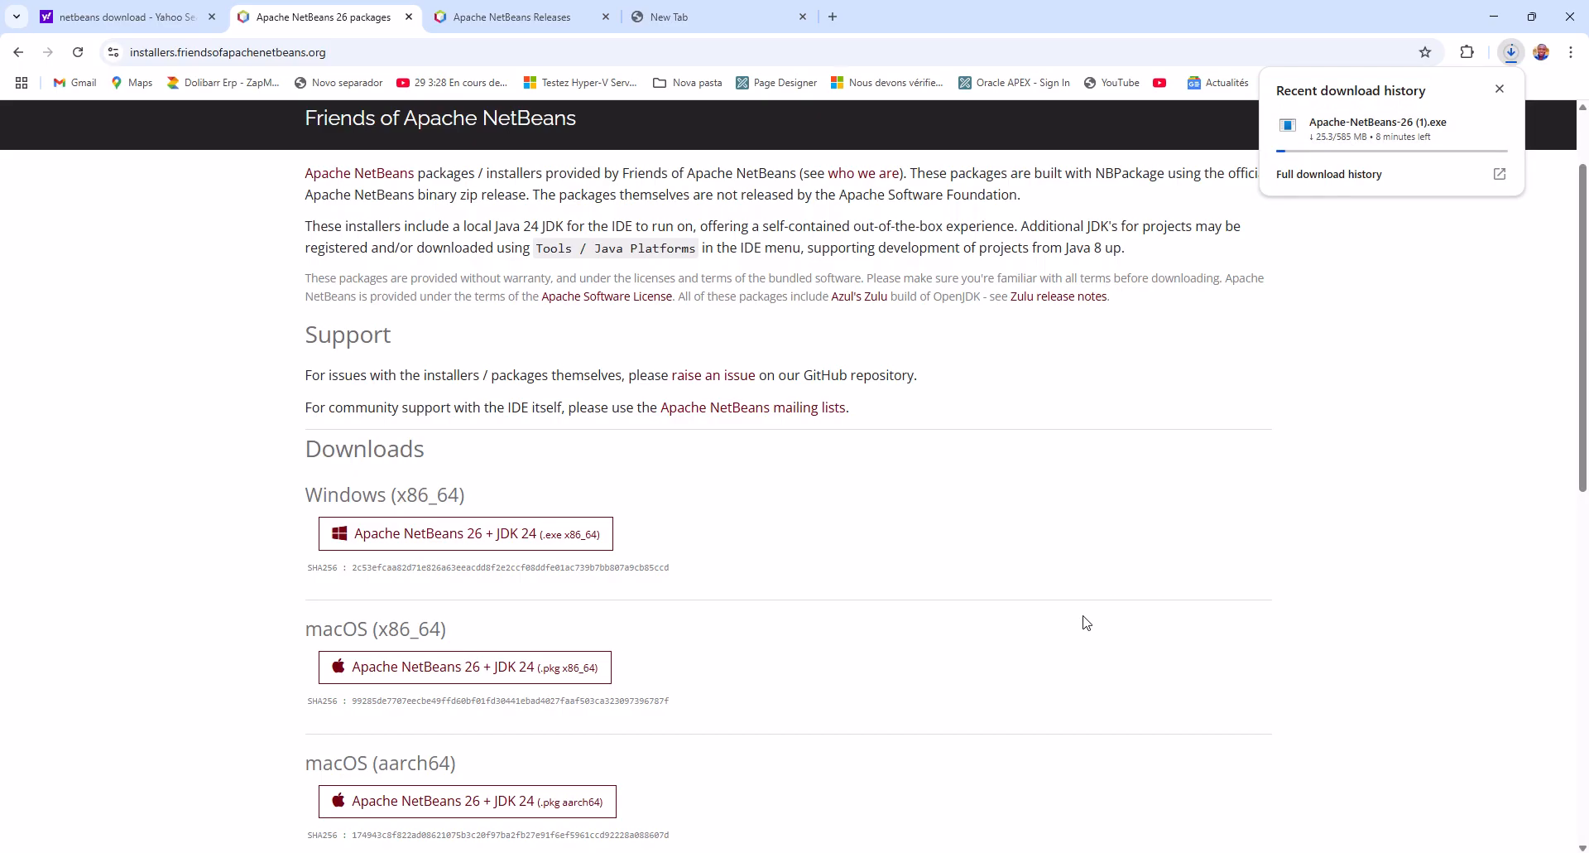
Look into the Téléchargements folder, then return to Chrome and pause the Apache-NetBeans-26 (1).exe download.
{"action": "left_click", "coordinate": [997, 802]}
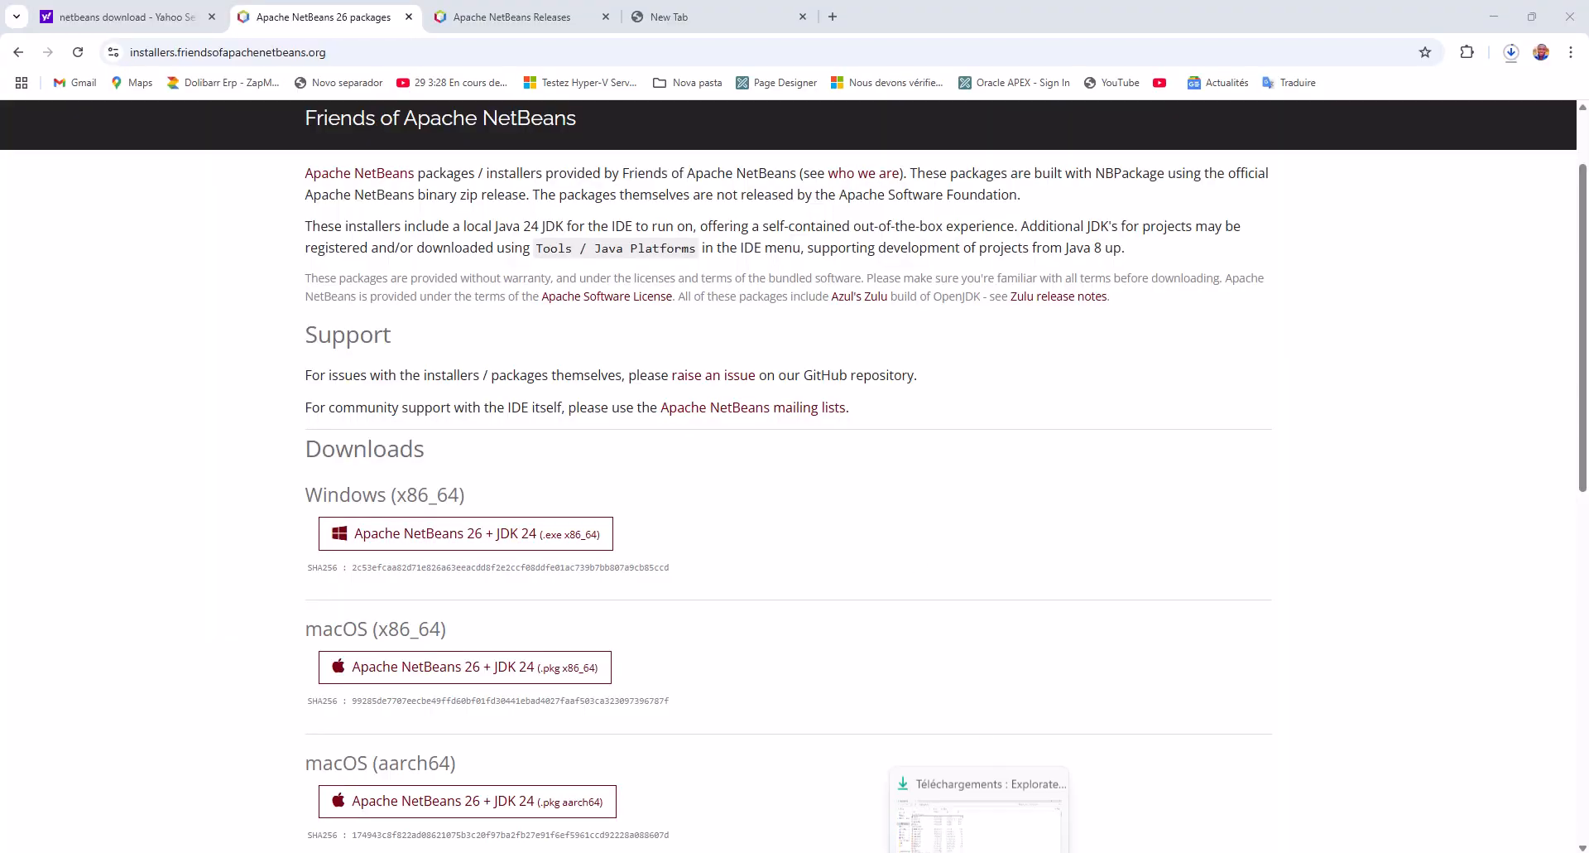
{"action": "left_click", "coordinate": [985, 851]}
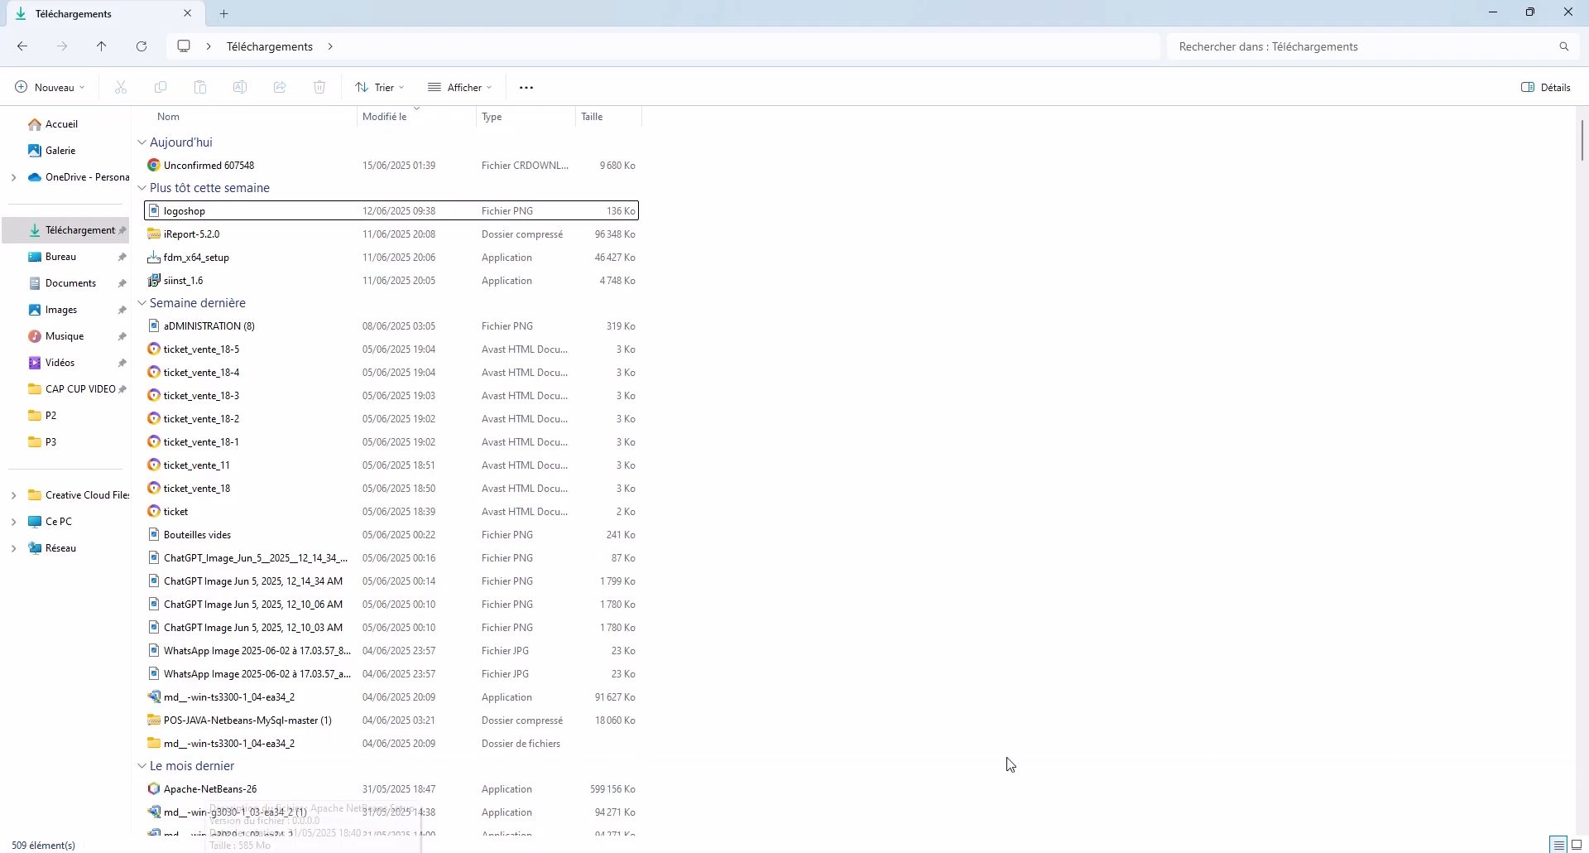
{"action": "left_click", "coordinate": [1018, 852]}
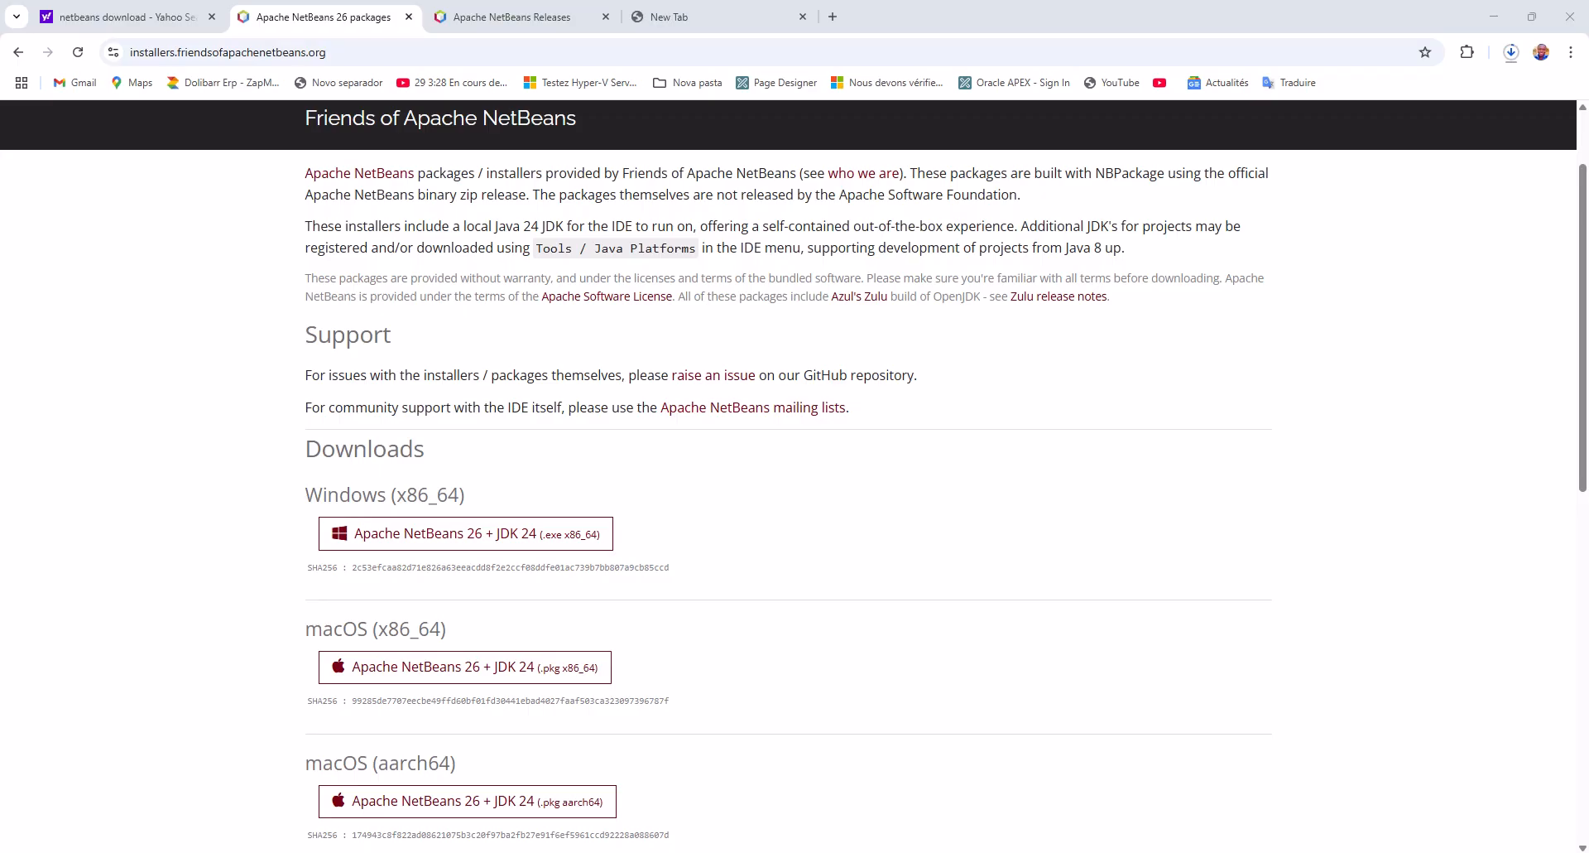
{"action": "left_click", "coordinate": [1511, 51]}
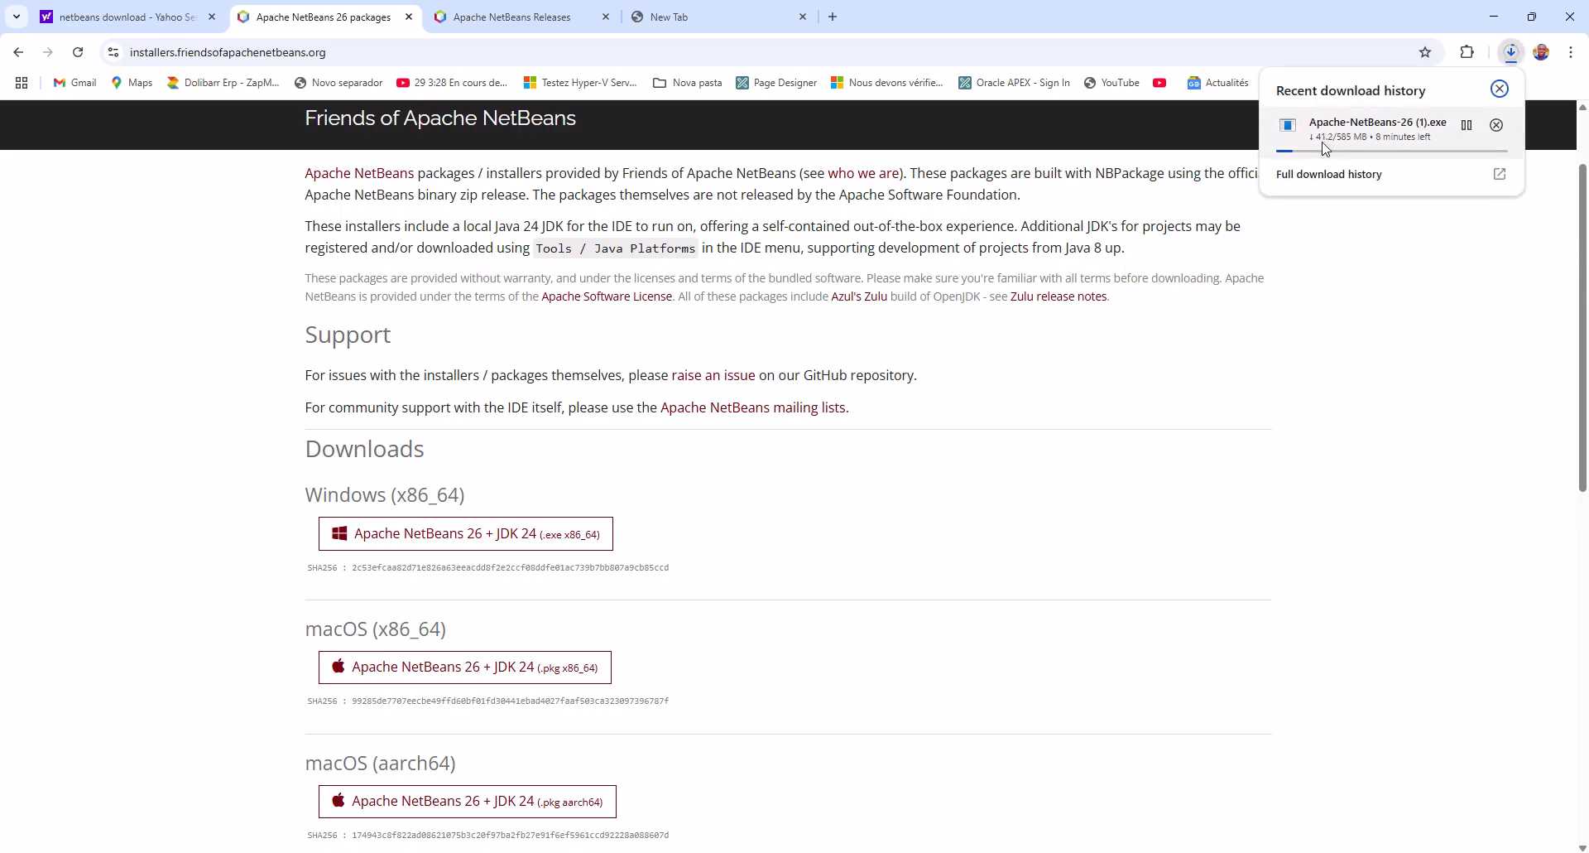
{"action": "left_click", "coordinate": [1467, 126]}
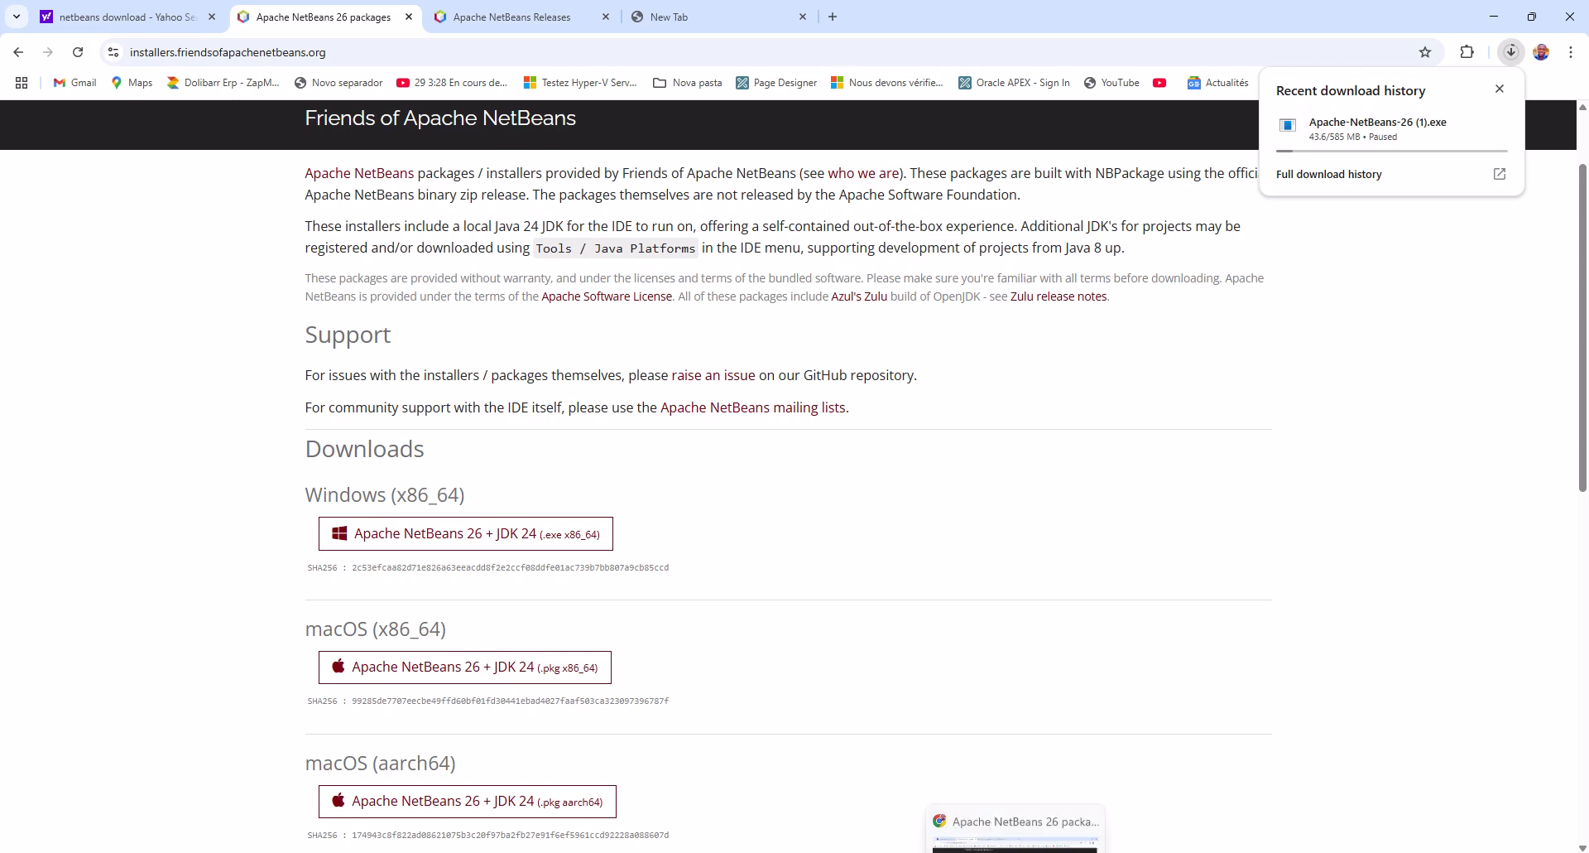
Run the Apache-NetBeans-26 installer already in Téléchargements, installing to C:\Program Files\Apache NetBeans with a desktop shortcut.
{"action": "left_click", "coordinate": [980, 851]}
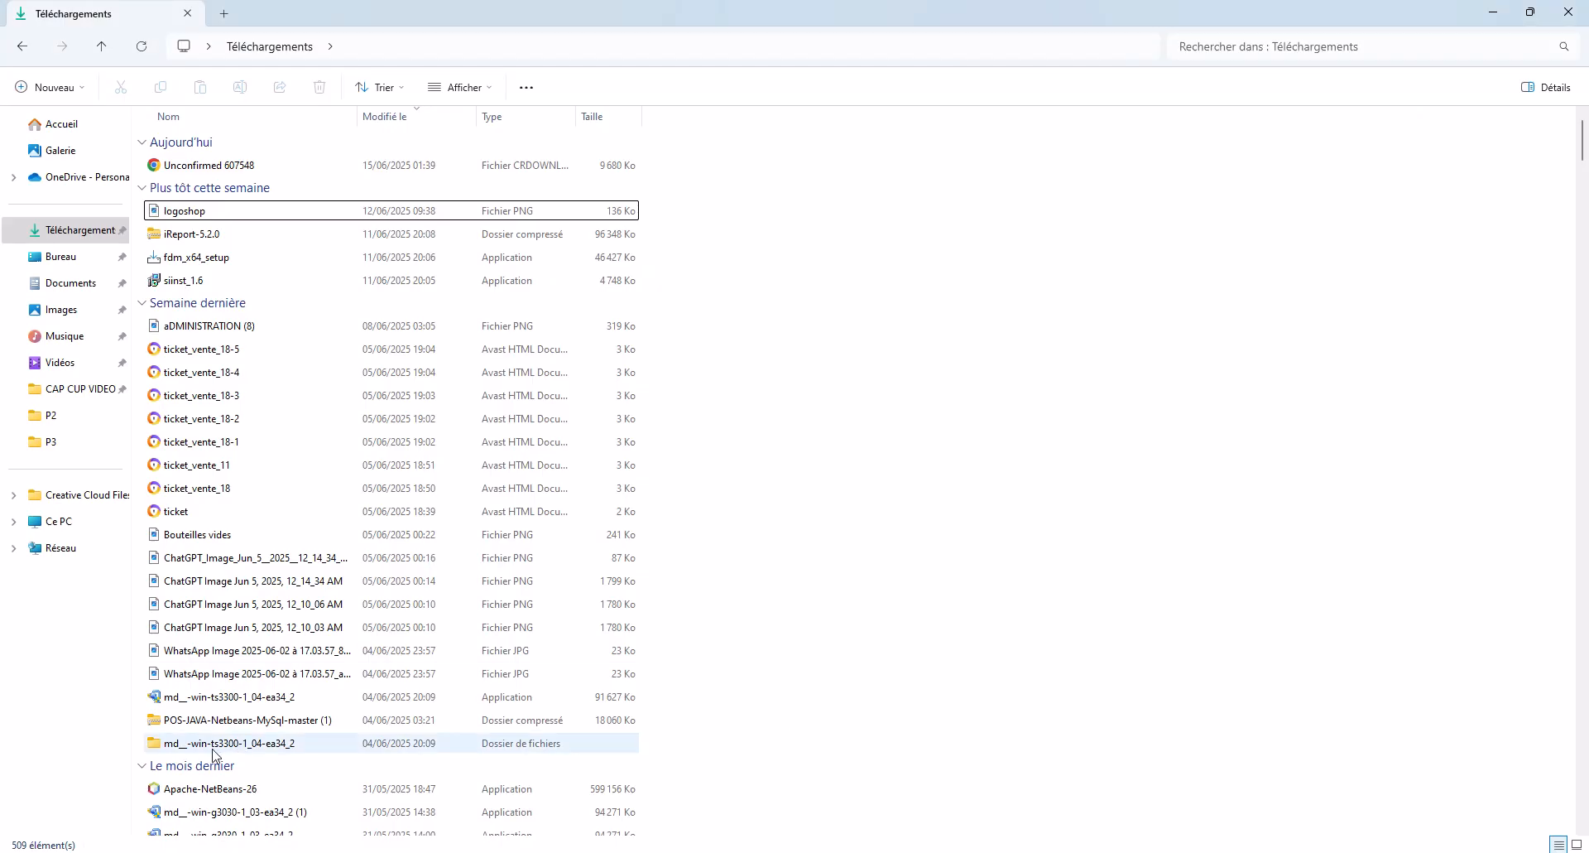
{"action": "double_click", "coordinate": [210, 789]}
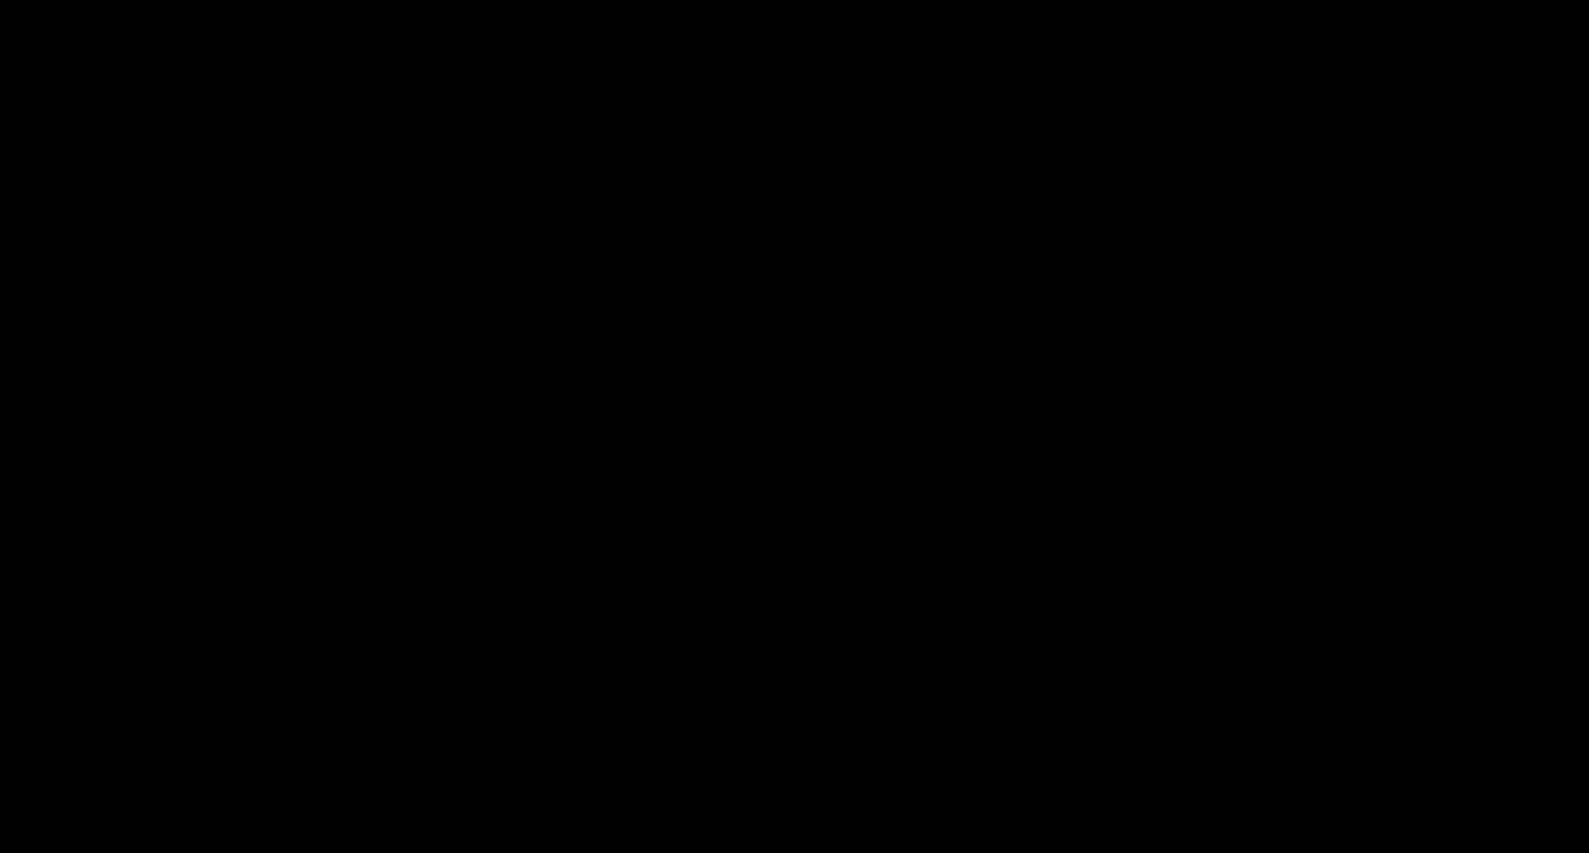
{"action": "left_click", "coordinate": [703, 574]}
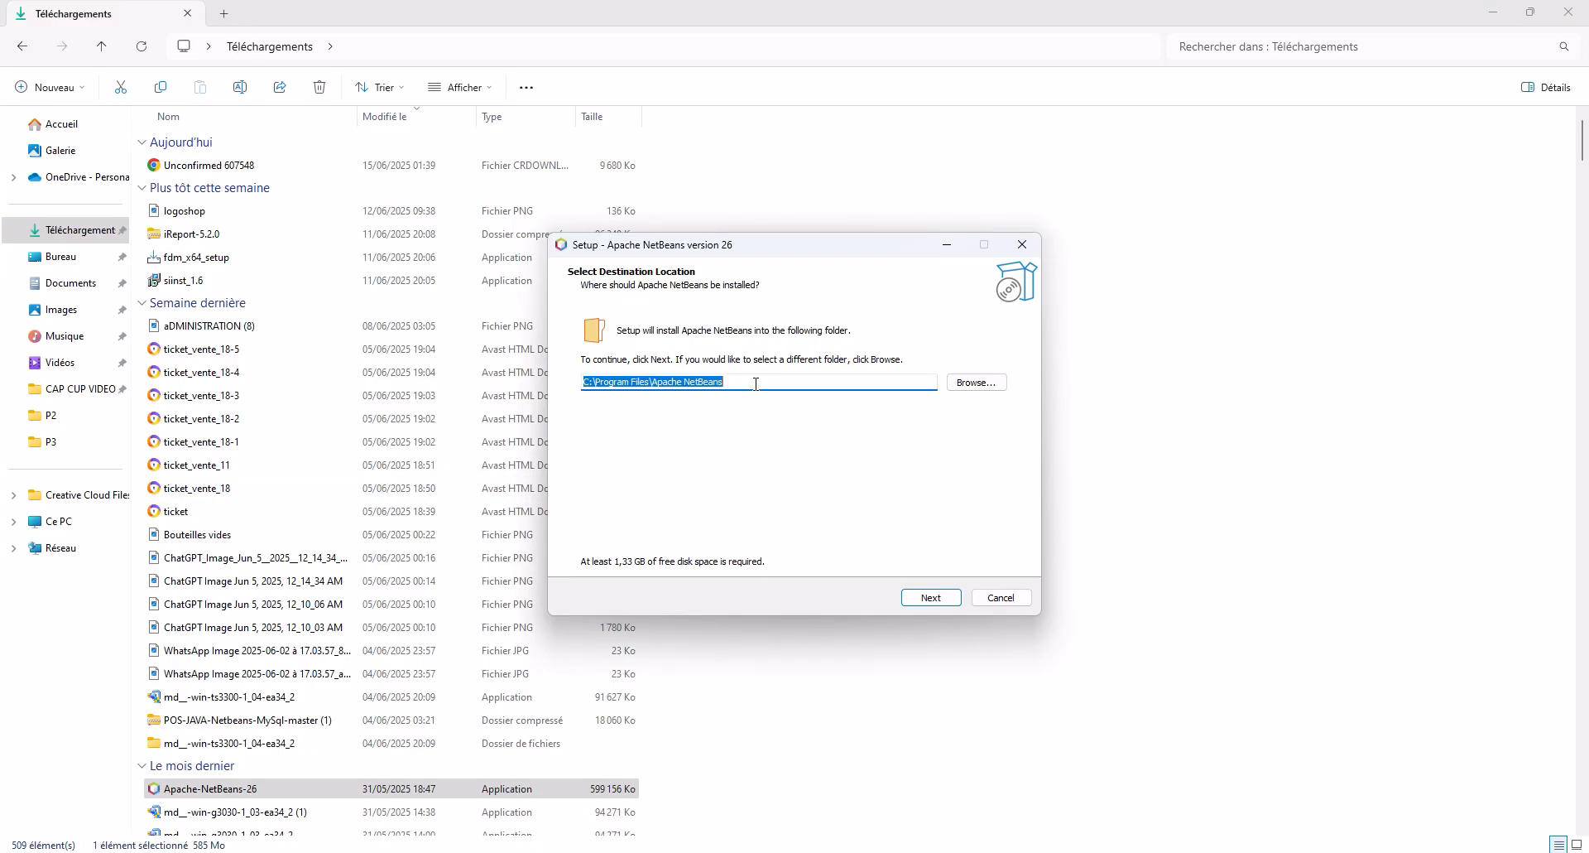
{"action": "left_click", "coordinate": [927, 599]}
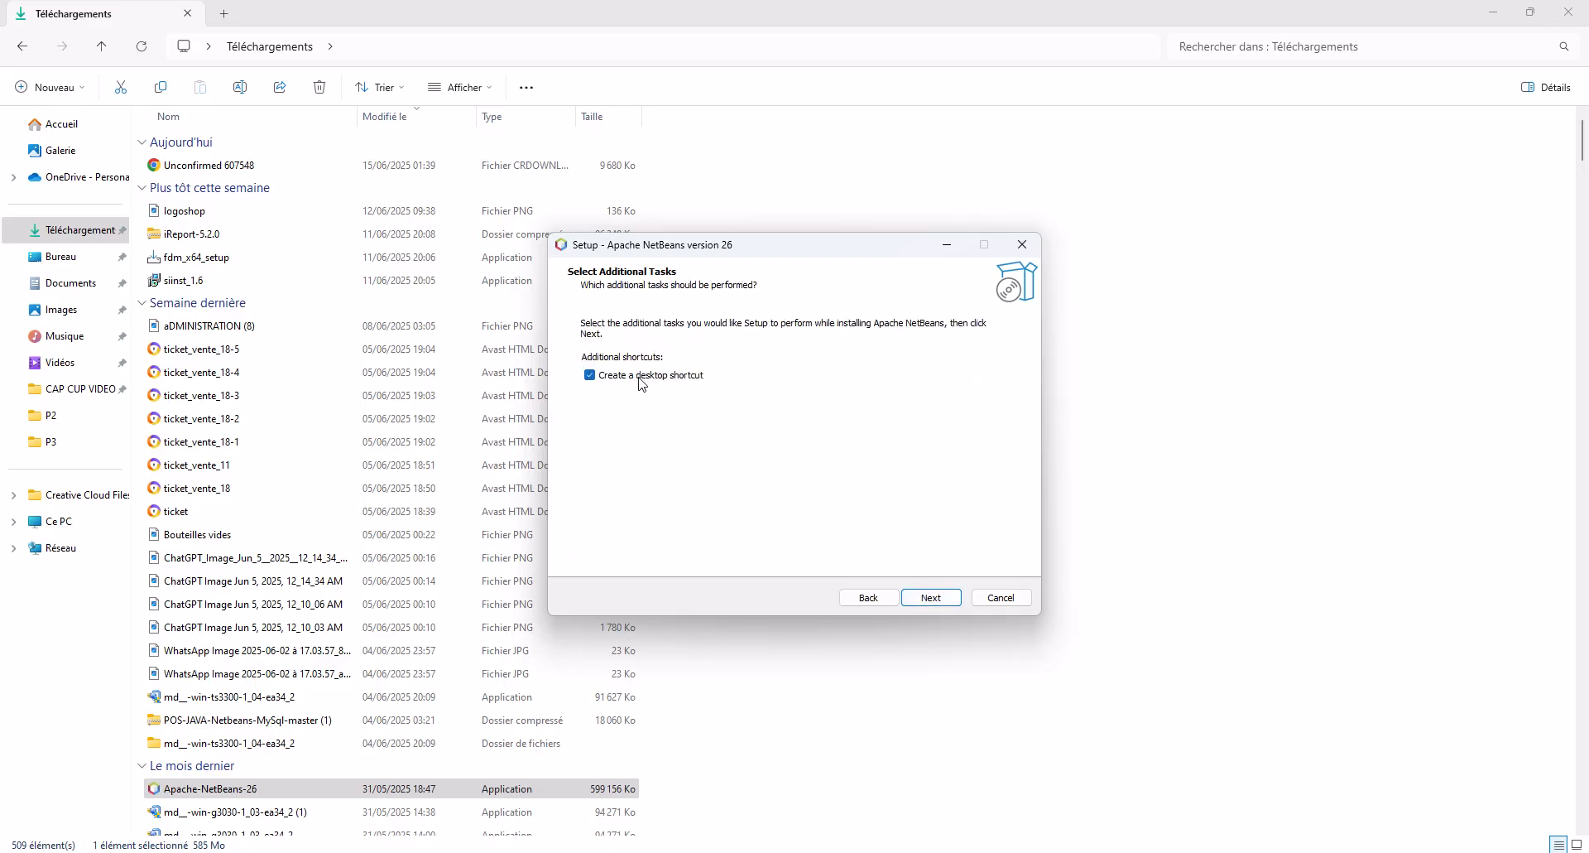
{"action": "left_click", "coordinate": [932, 598]}
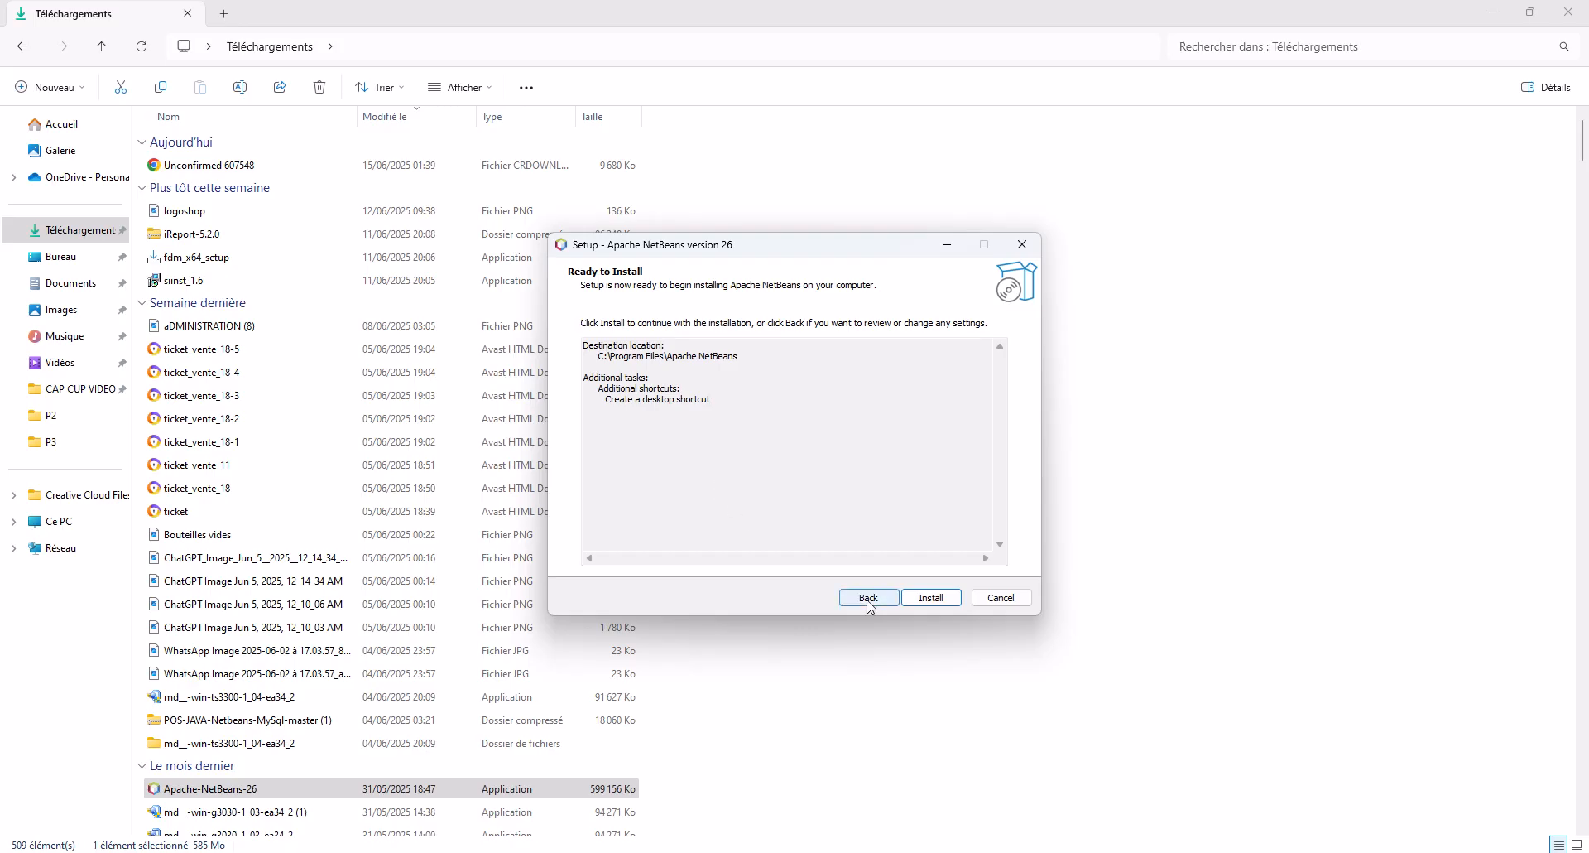
{"action": "left_click", "coordinate": [940, 601]}
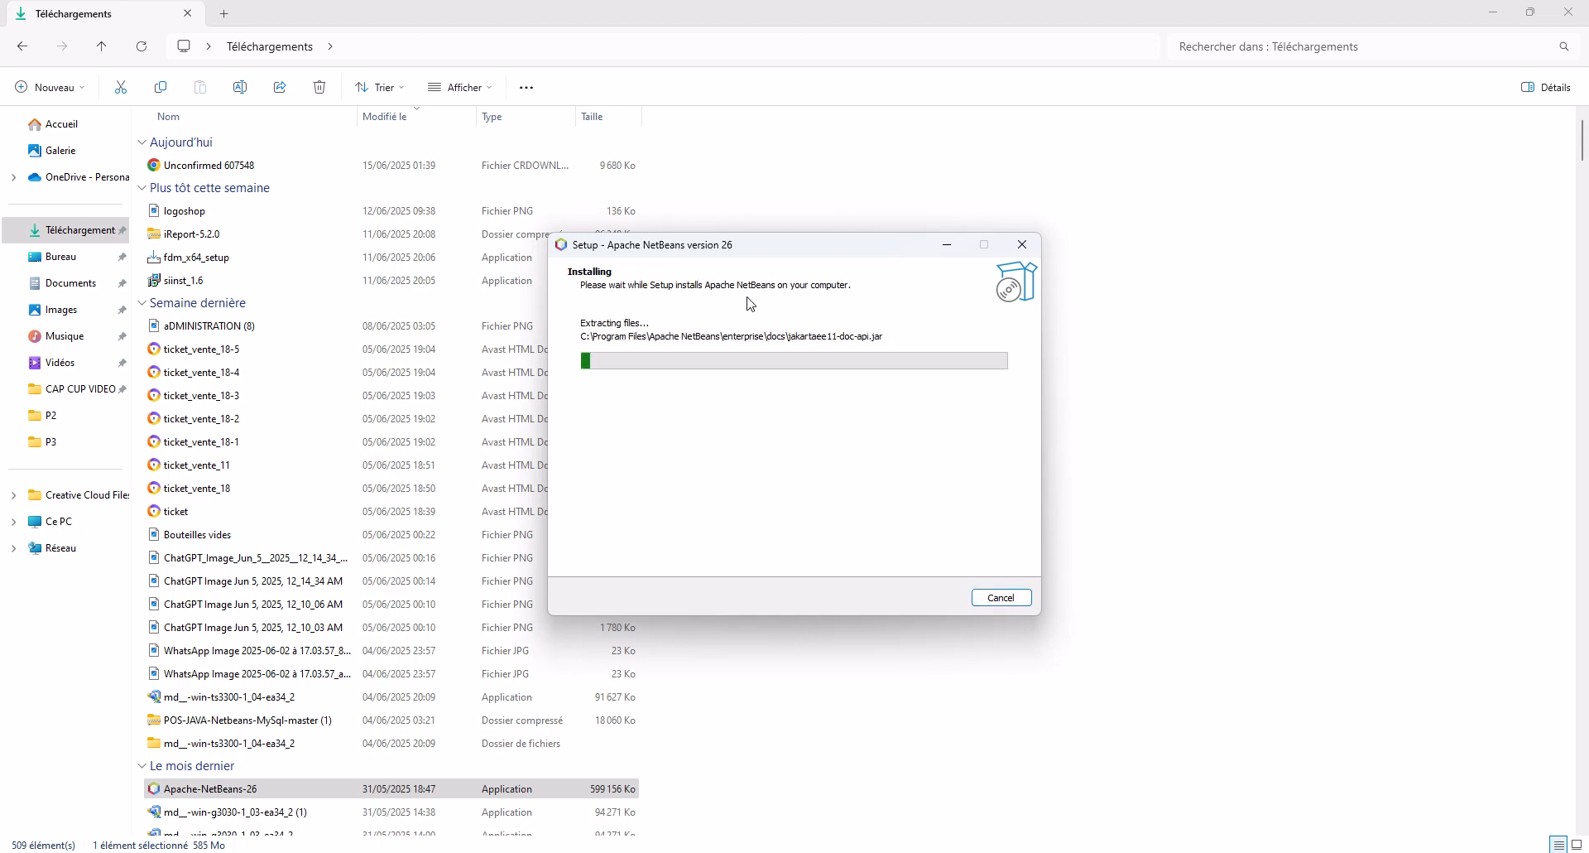
Minimize the File Explorer, Command Prompt and setup windows to clear the desktop during the installation.
{"action": "left_click", "coordinate": [1495, 10]}
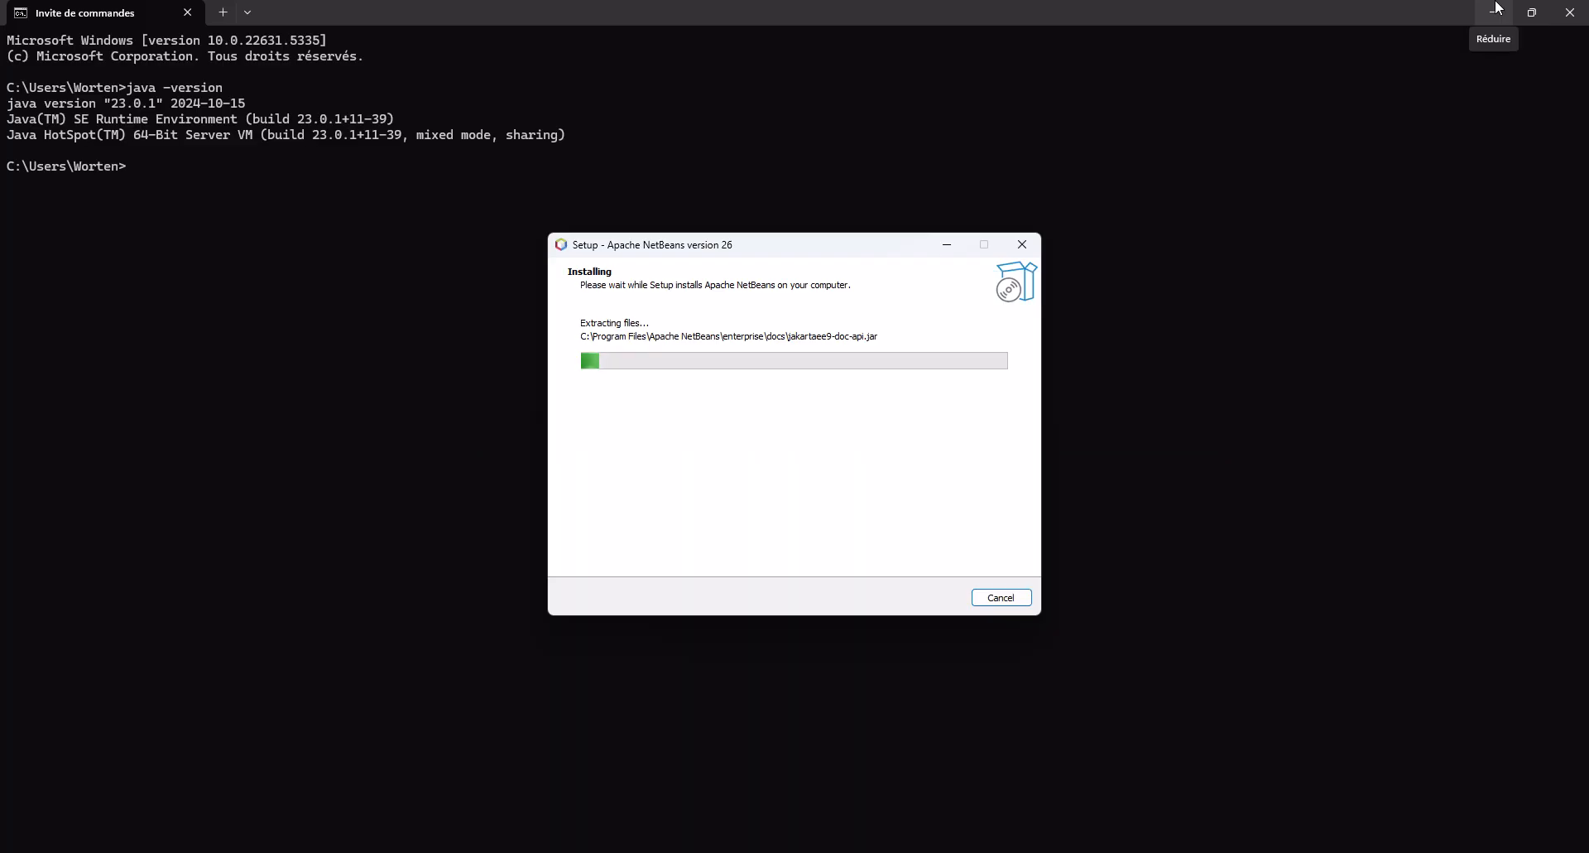
{"action": "left_click", "coordinate": [1498, 10]}
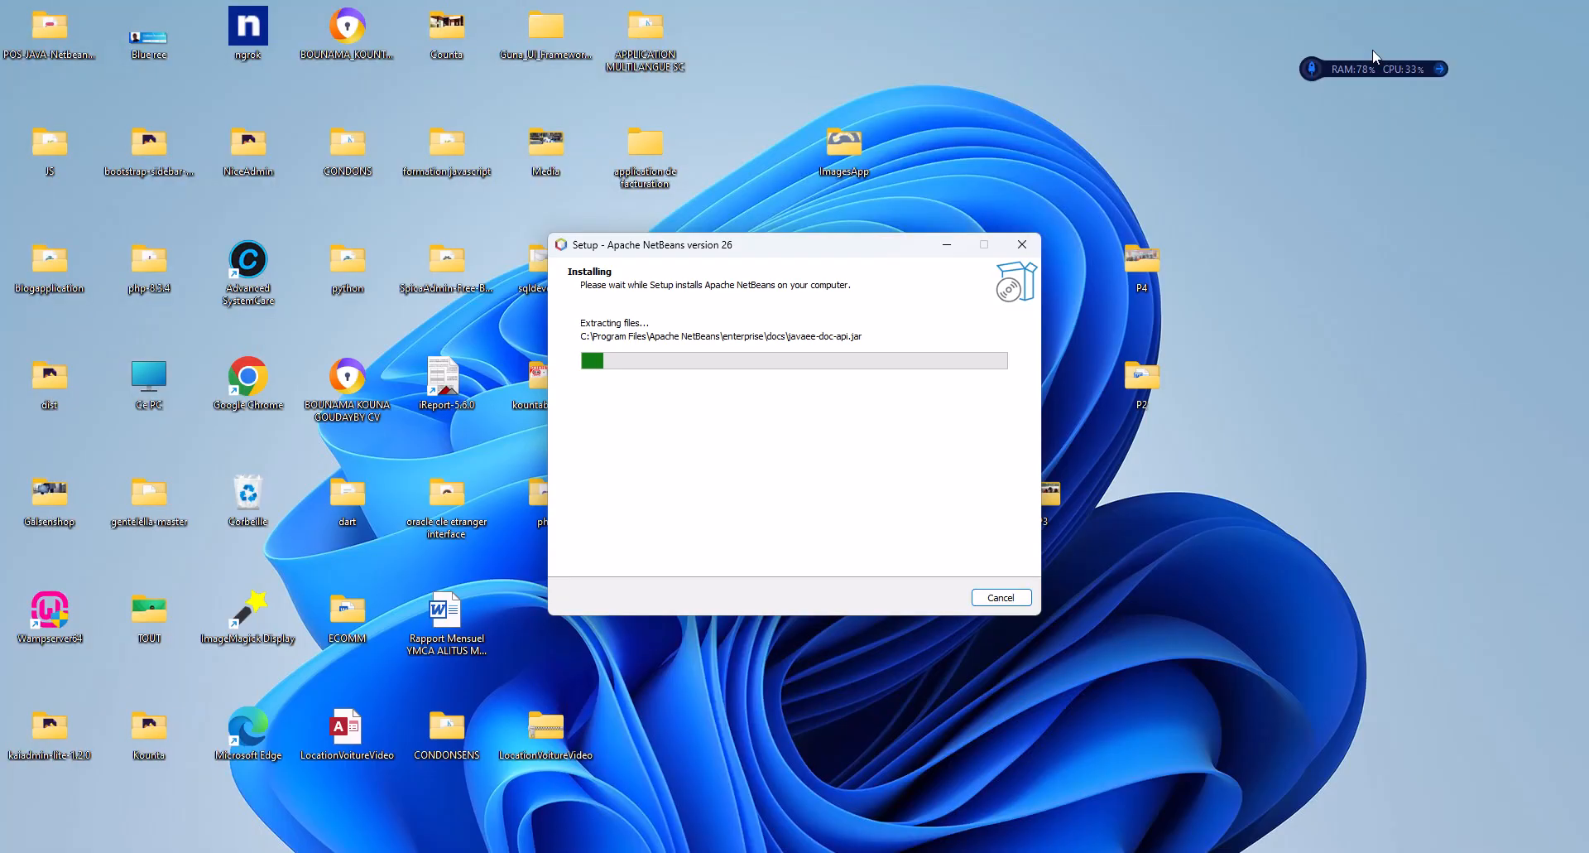
{"action": "left_click", "coordinate": [948, 245]}
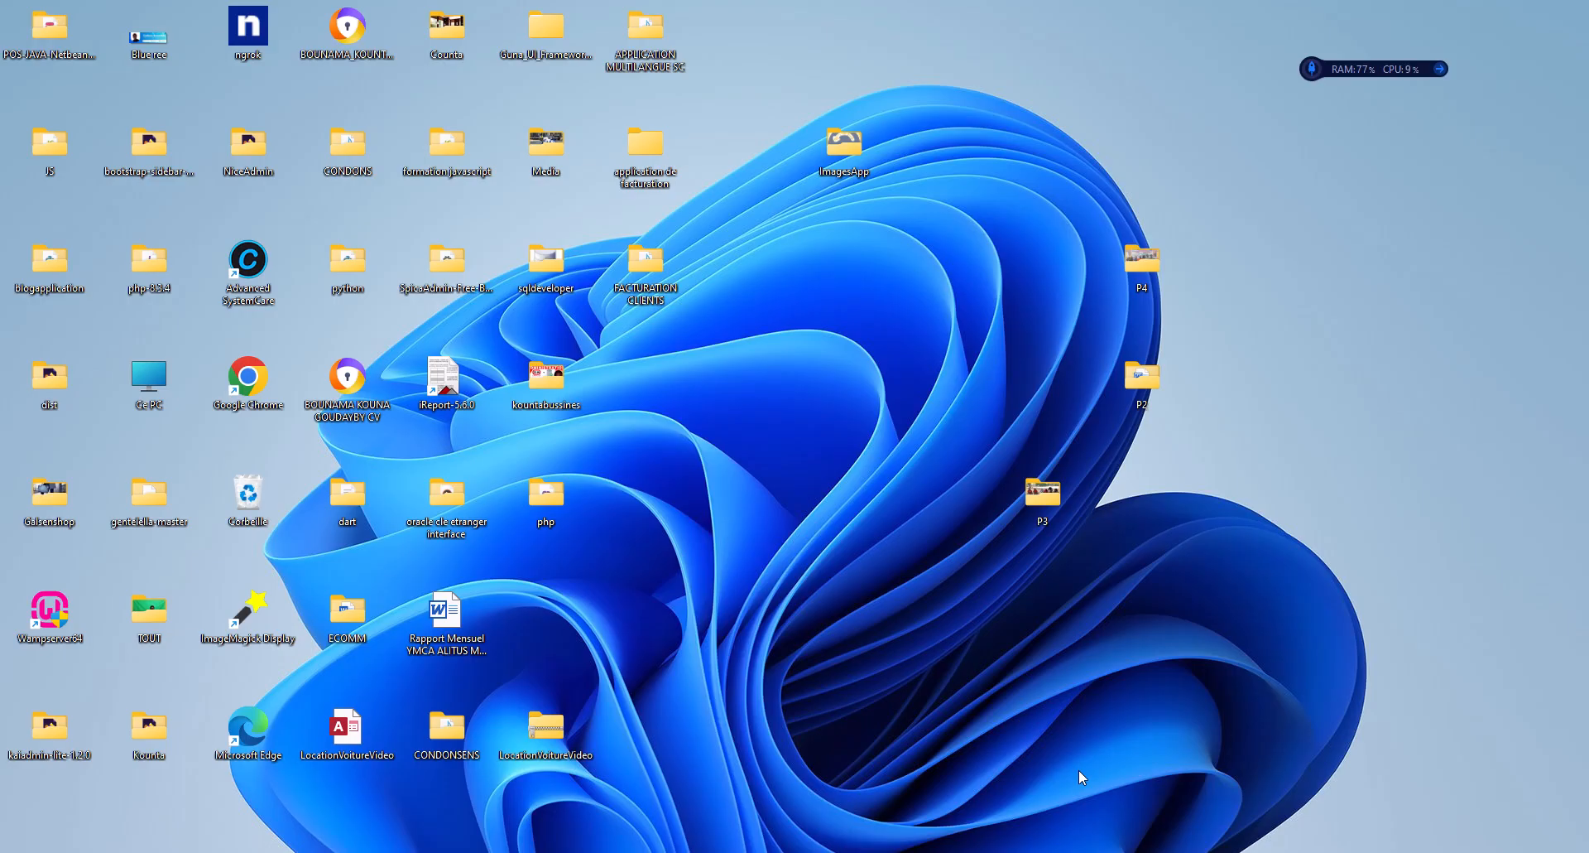
Finish the Apache NetBeans setup with Launch Apache NetBeans enabled and bring the IDE window to the front.
{"action": "left_click", "coordinate": [1098, 835]}
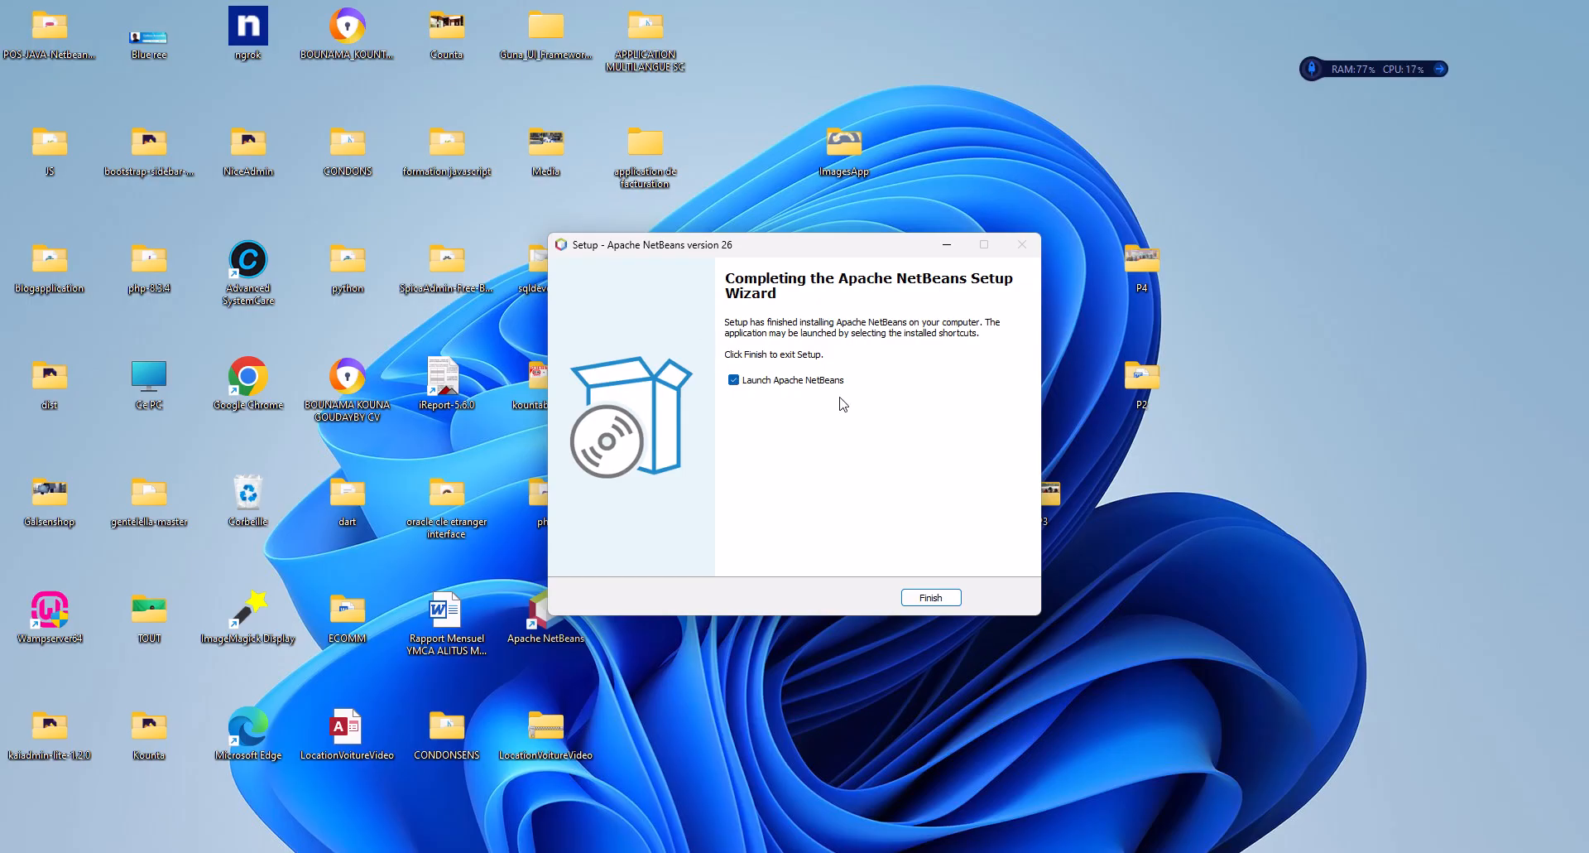
{"action": "left_click", "coordinate": [928, 596]}
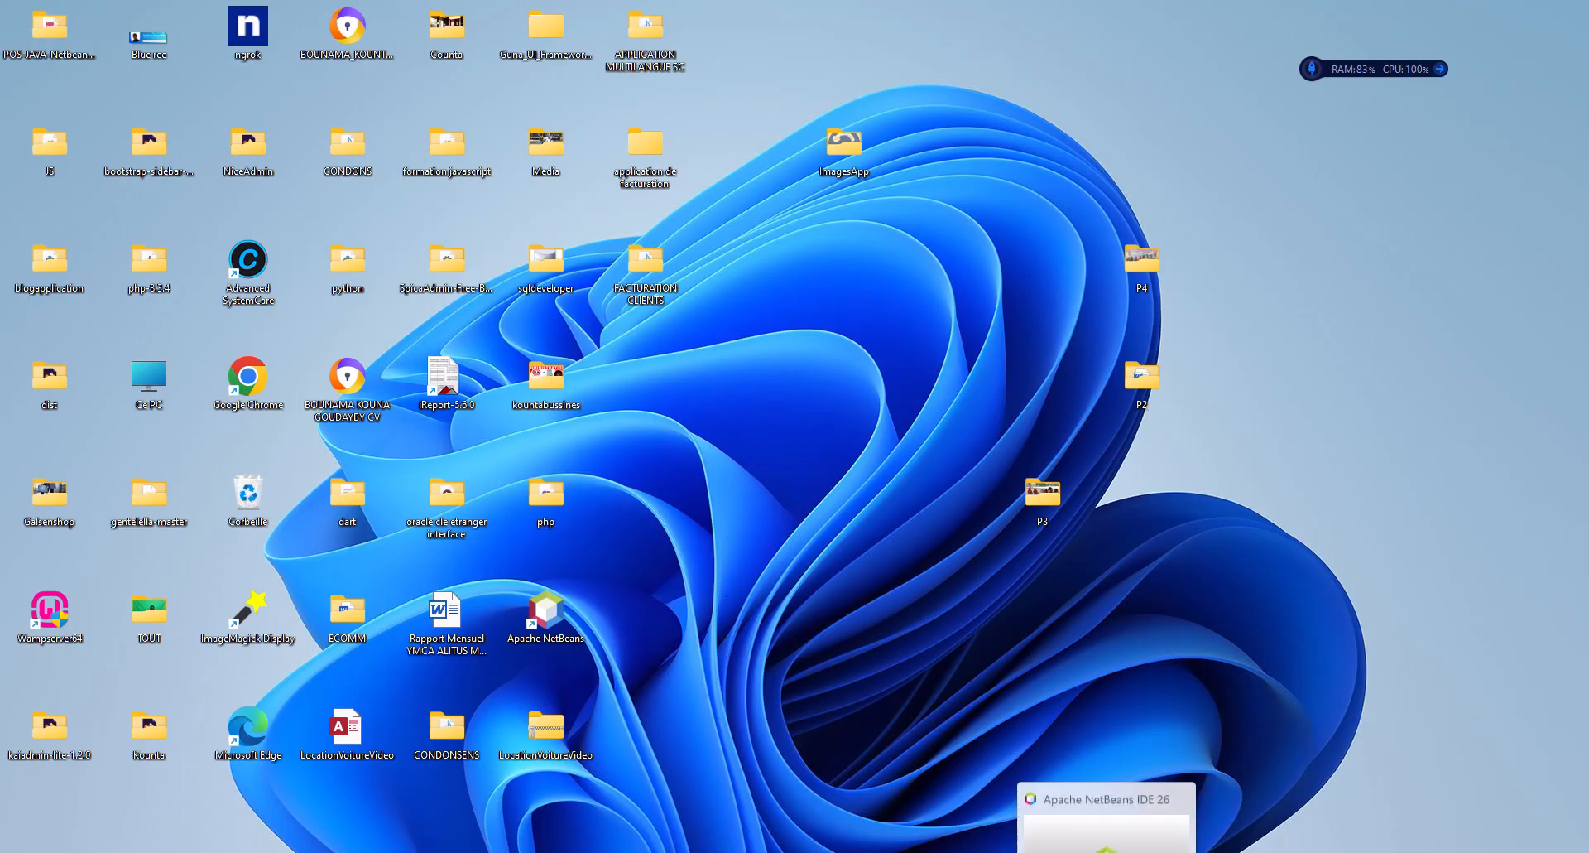
{"action": "left_click", "coordinate": [1107, 852]}
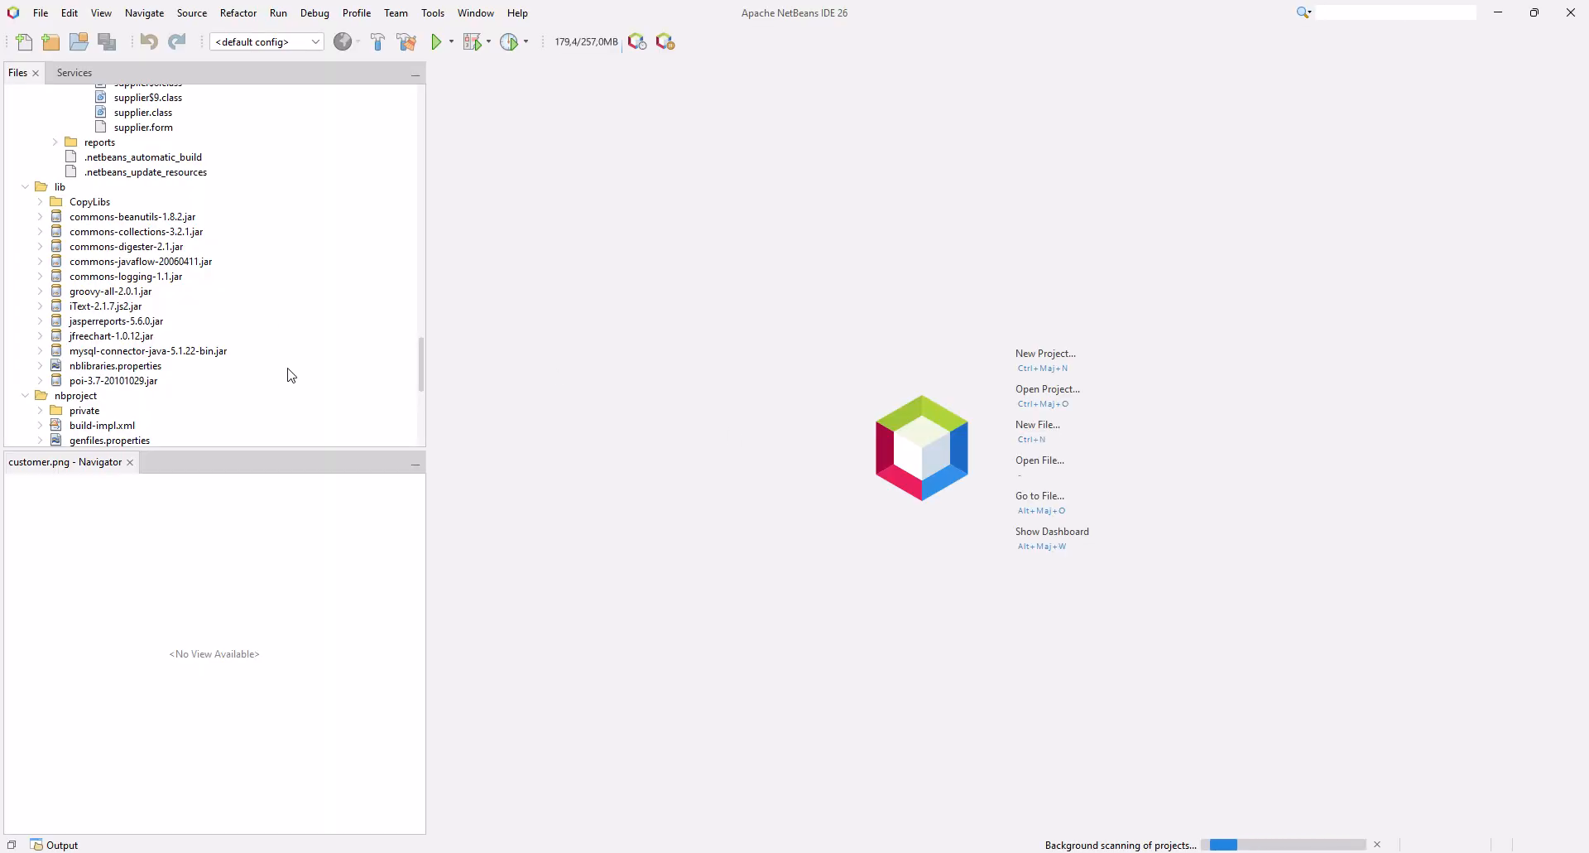
Collapse the build folder of the pos pro project in the NetBeans file tree.
{"action": "left_click_drag", "start_coordinate": [420, 374], "coordinate": [422, 114]}
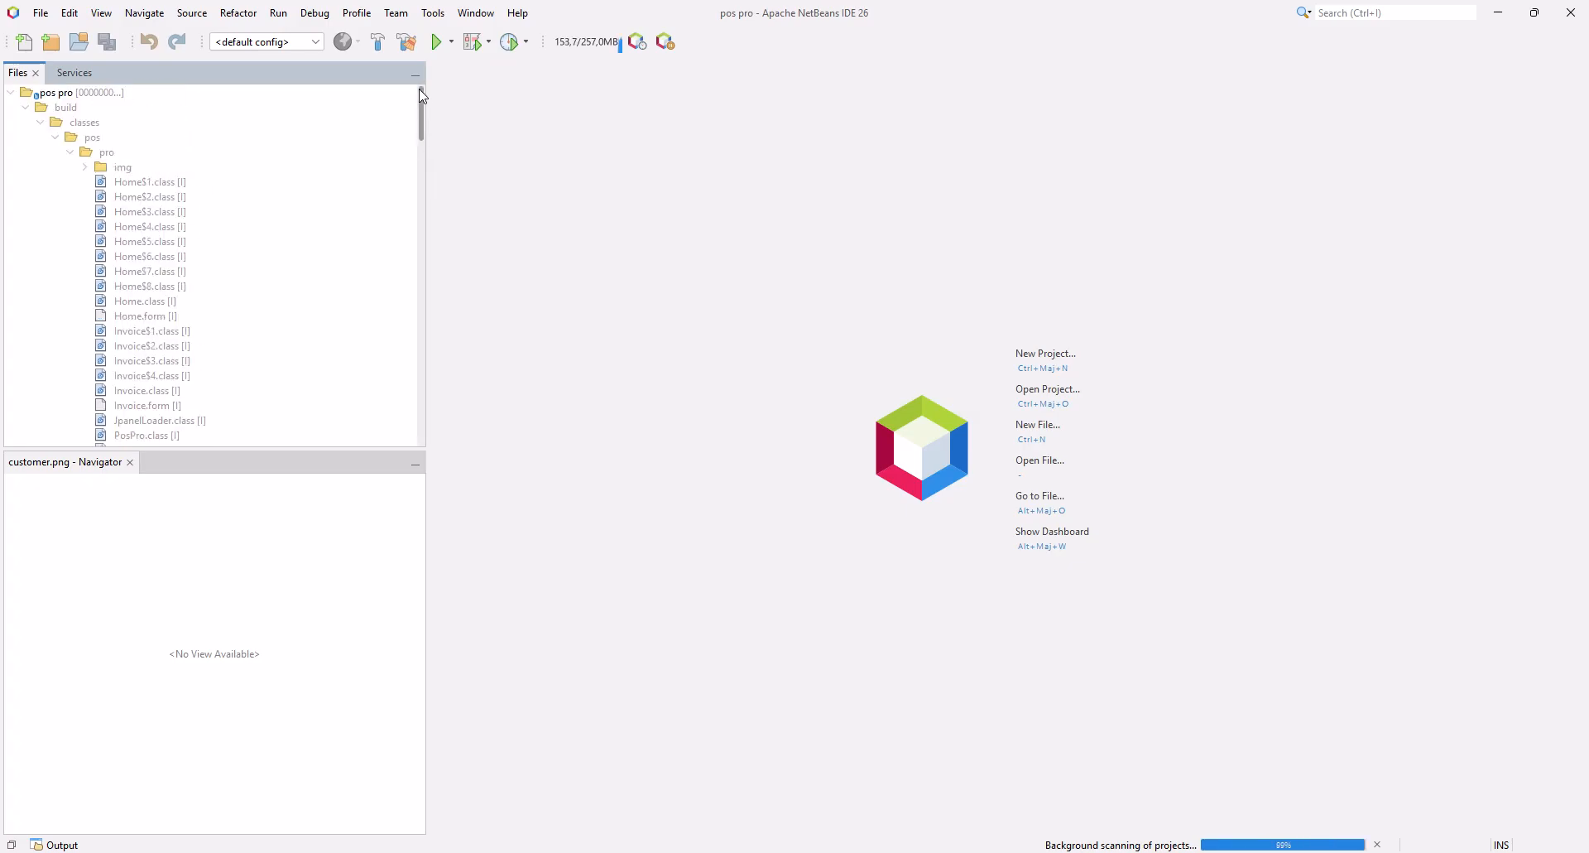
{"action": "left_click", "coordinate": [12, 95]}
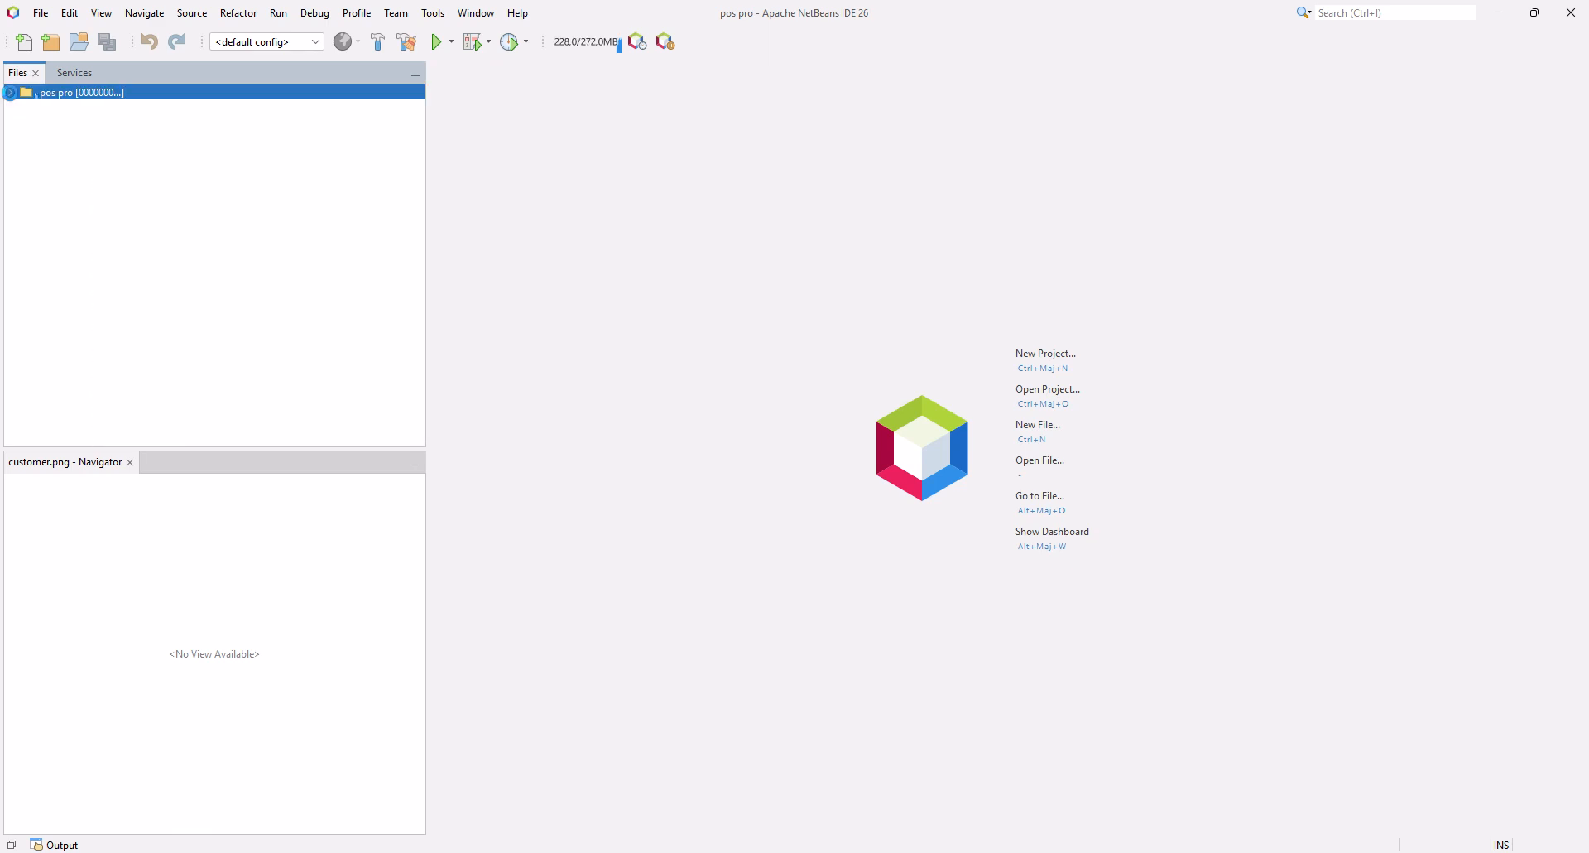
{"action": "left_click", "coordinate": [12, 94]}
{"action": "left_click", "coordinate": [24, 108]}
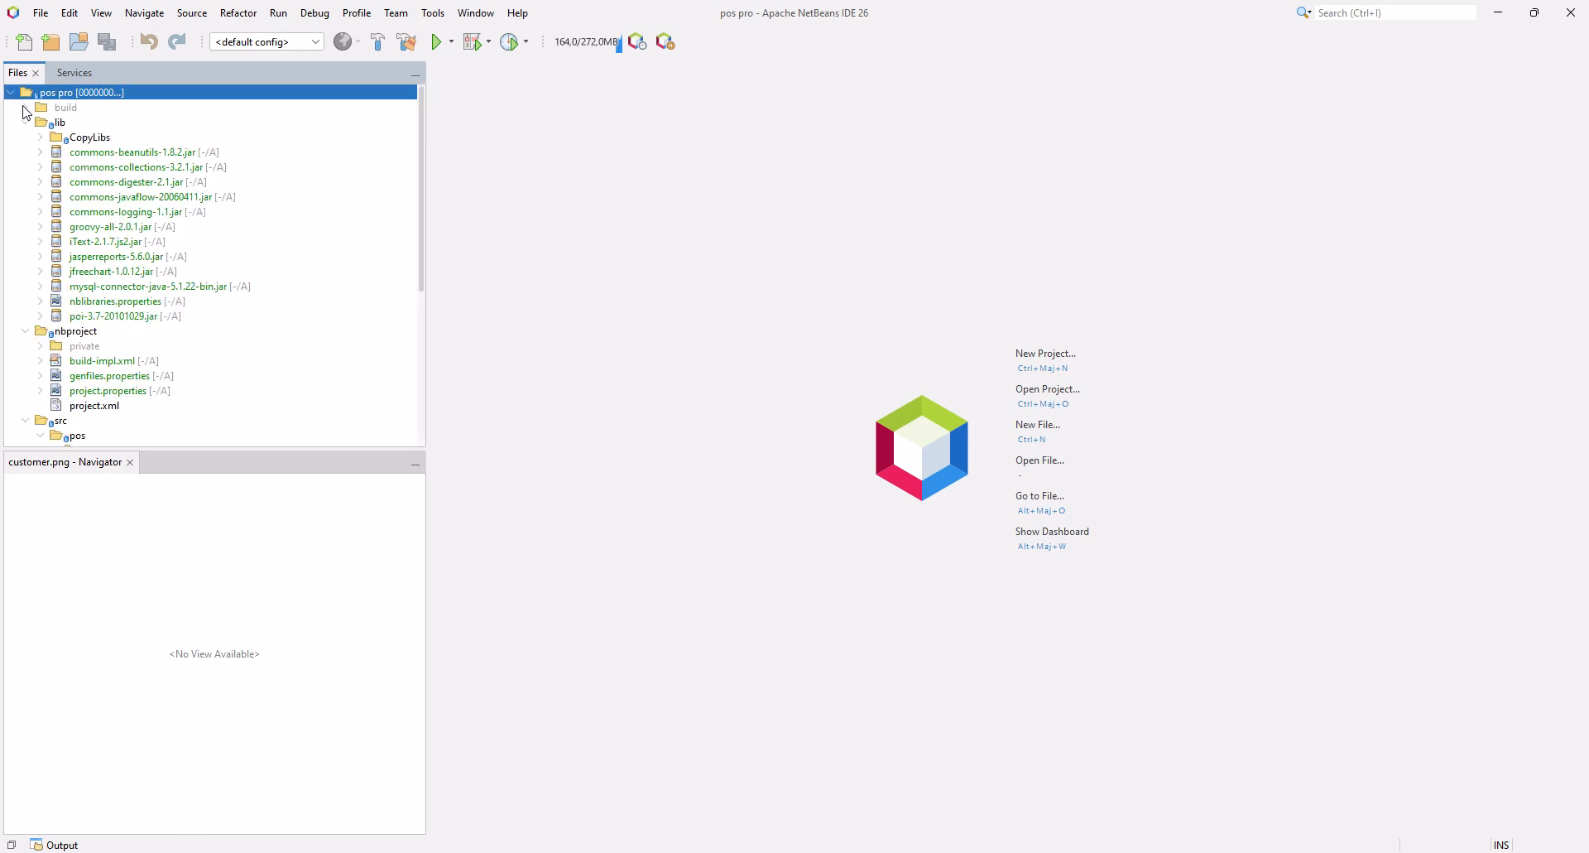
Collapse the lib, src and nbproject folders of the pos pro project in the file tree.
{"action": "left_click", "coordinate": [24, 123]}
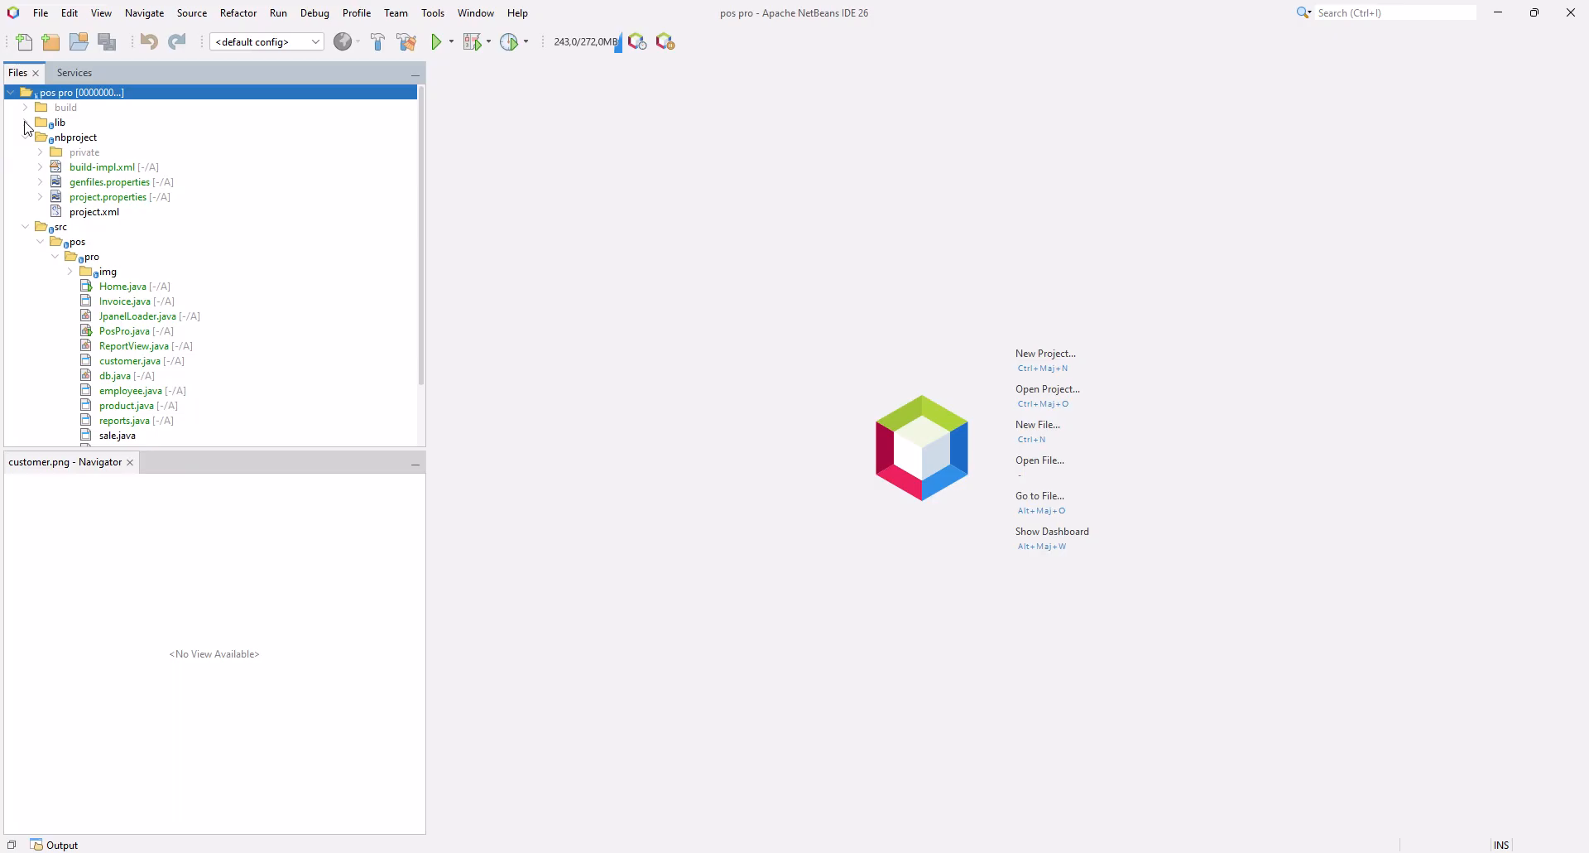
{"action": "left_click", "coordinate": [26, 226]}
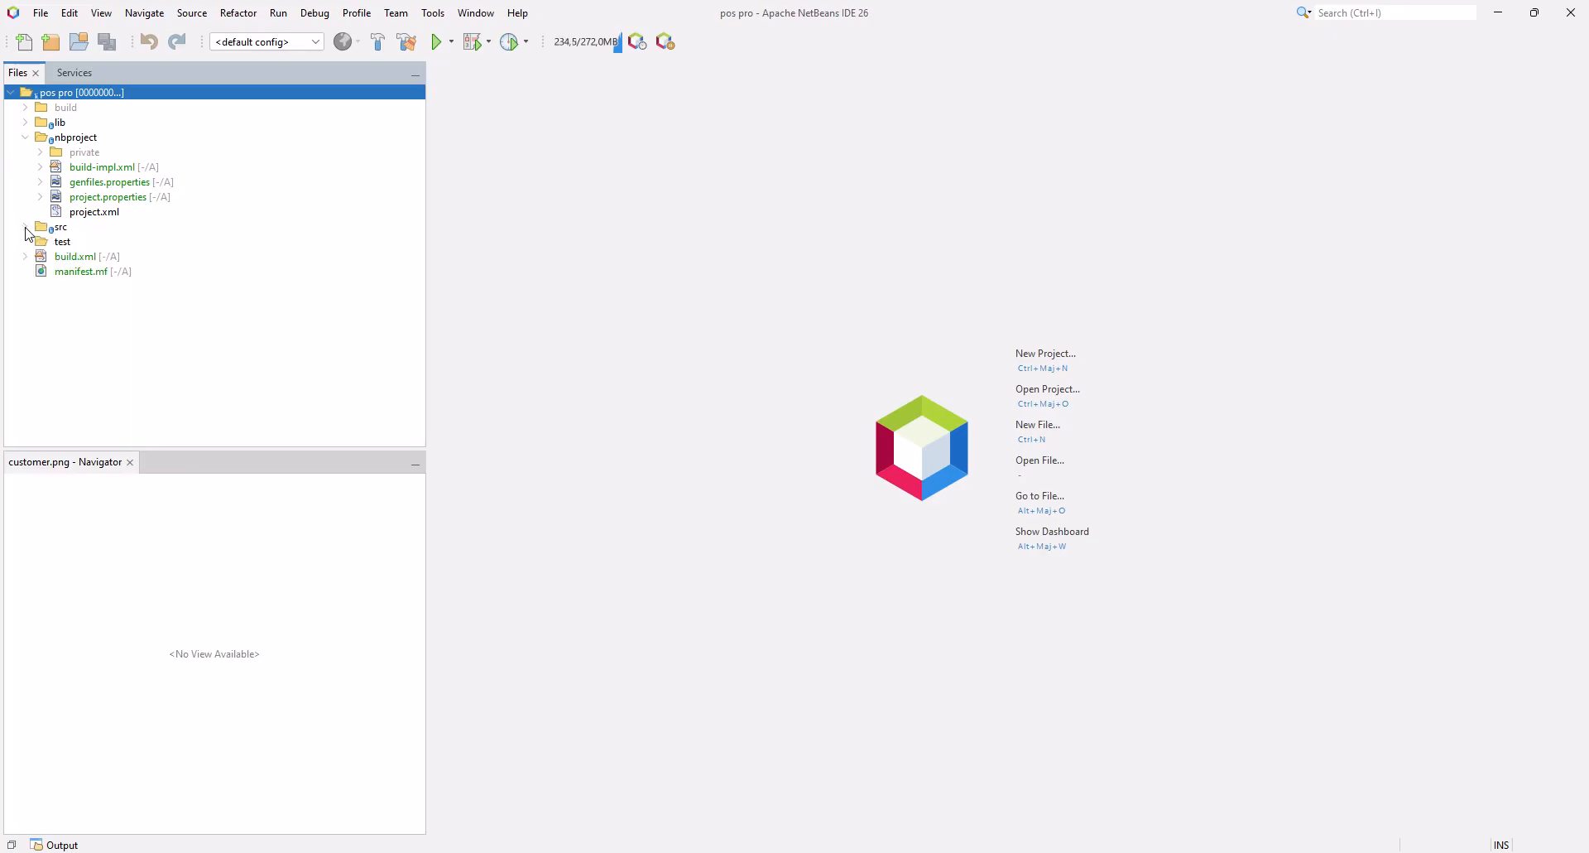
{"action": "left_click", "coordinate": [22, 145]}
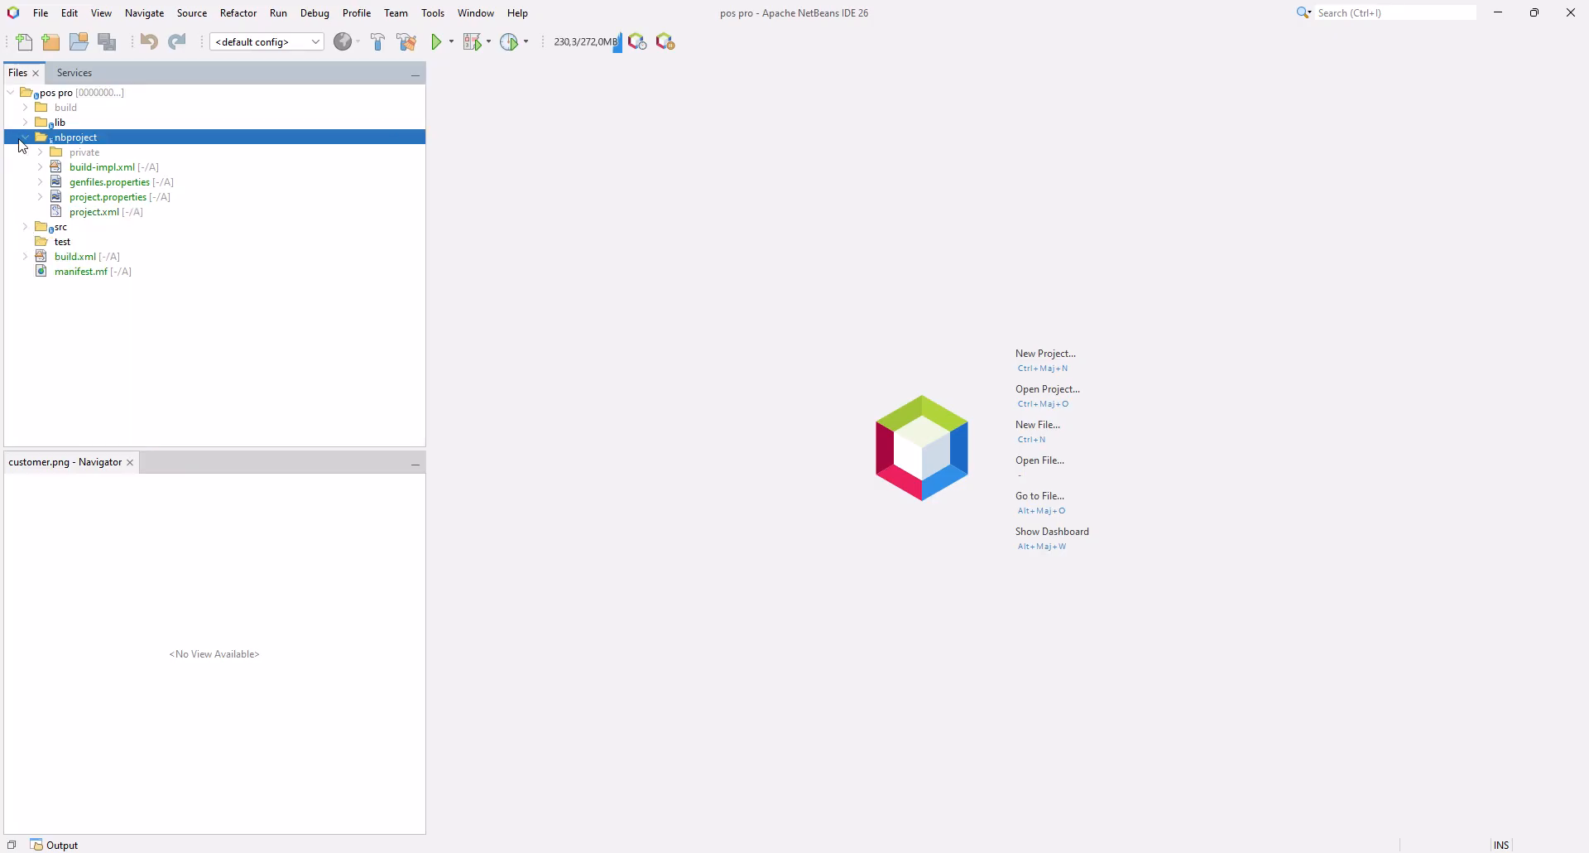
{"action": "left_click", "coordinate": [22, 141]}
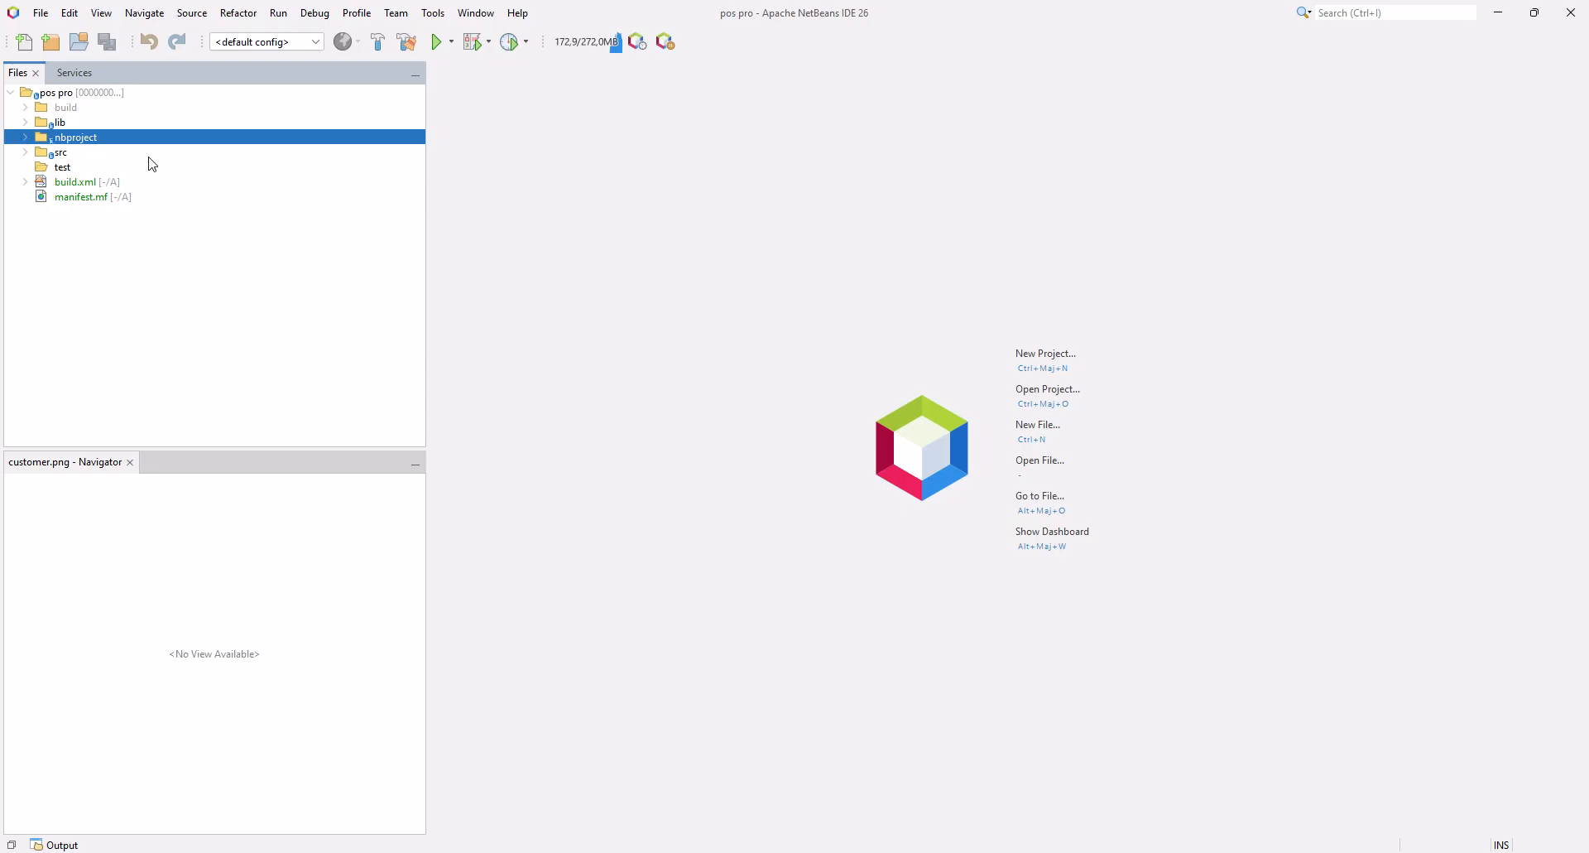
Look through the IDE's available commands for files, editing, view, navigation, source, running, debugging, profiling and windows.
{"action": "left_click", "coordinate": [41, 13]}
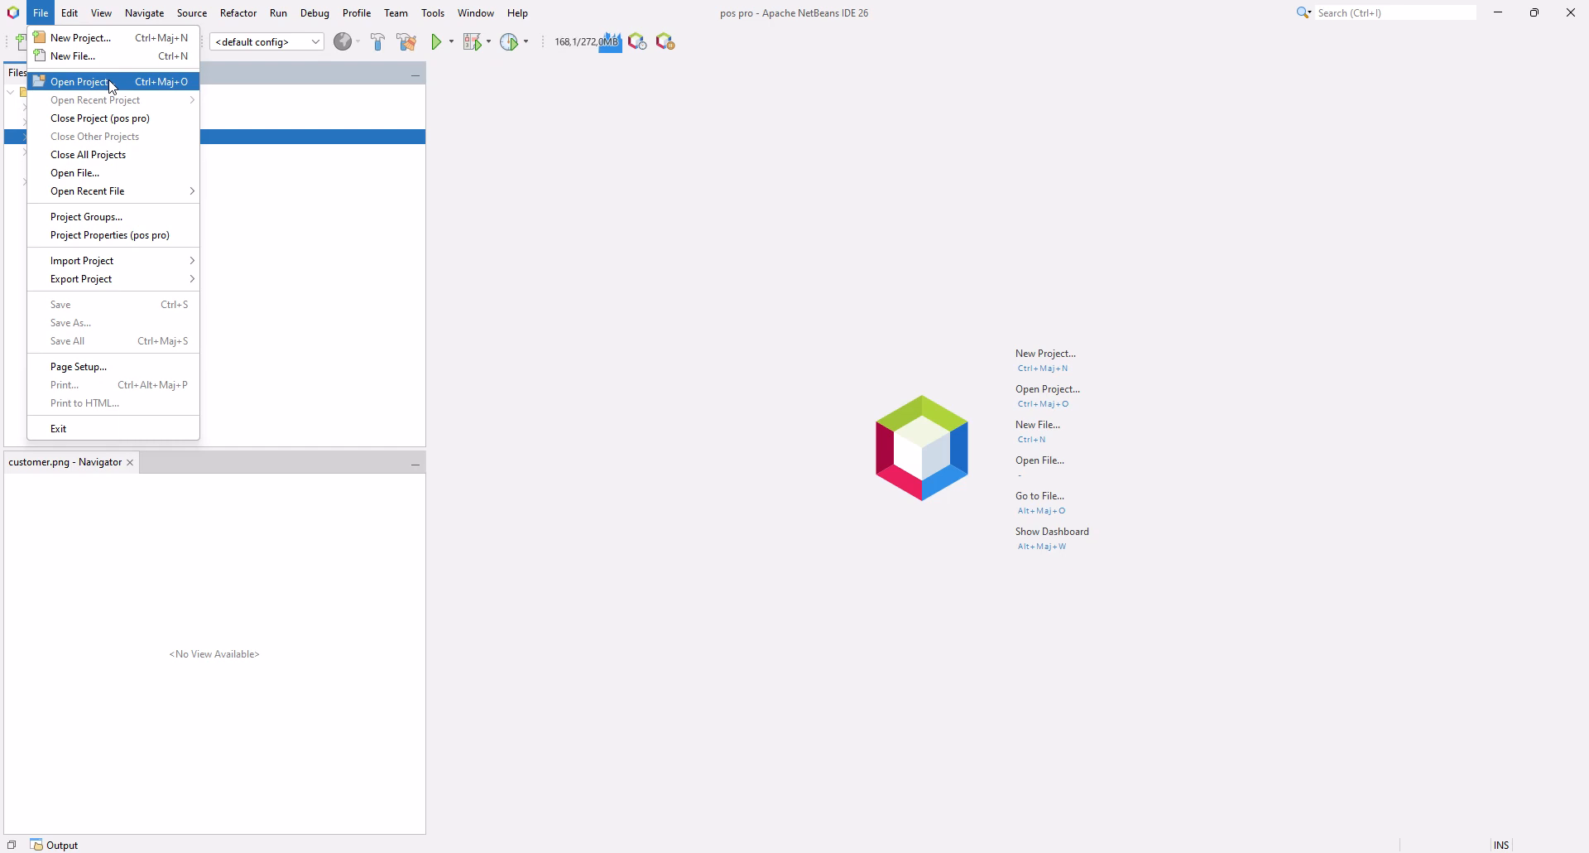
{"action": "mouse_move", "coordinate": [75, 23]}
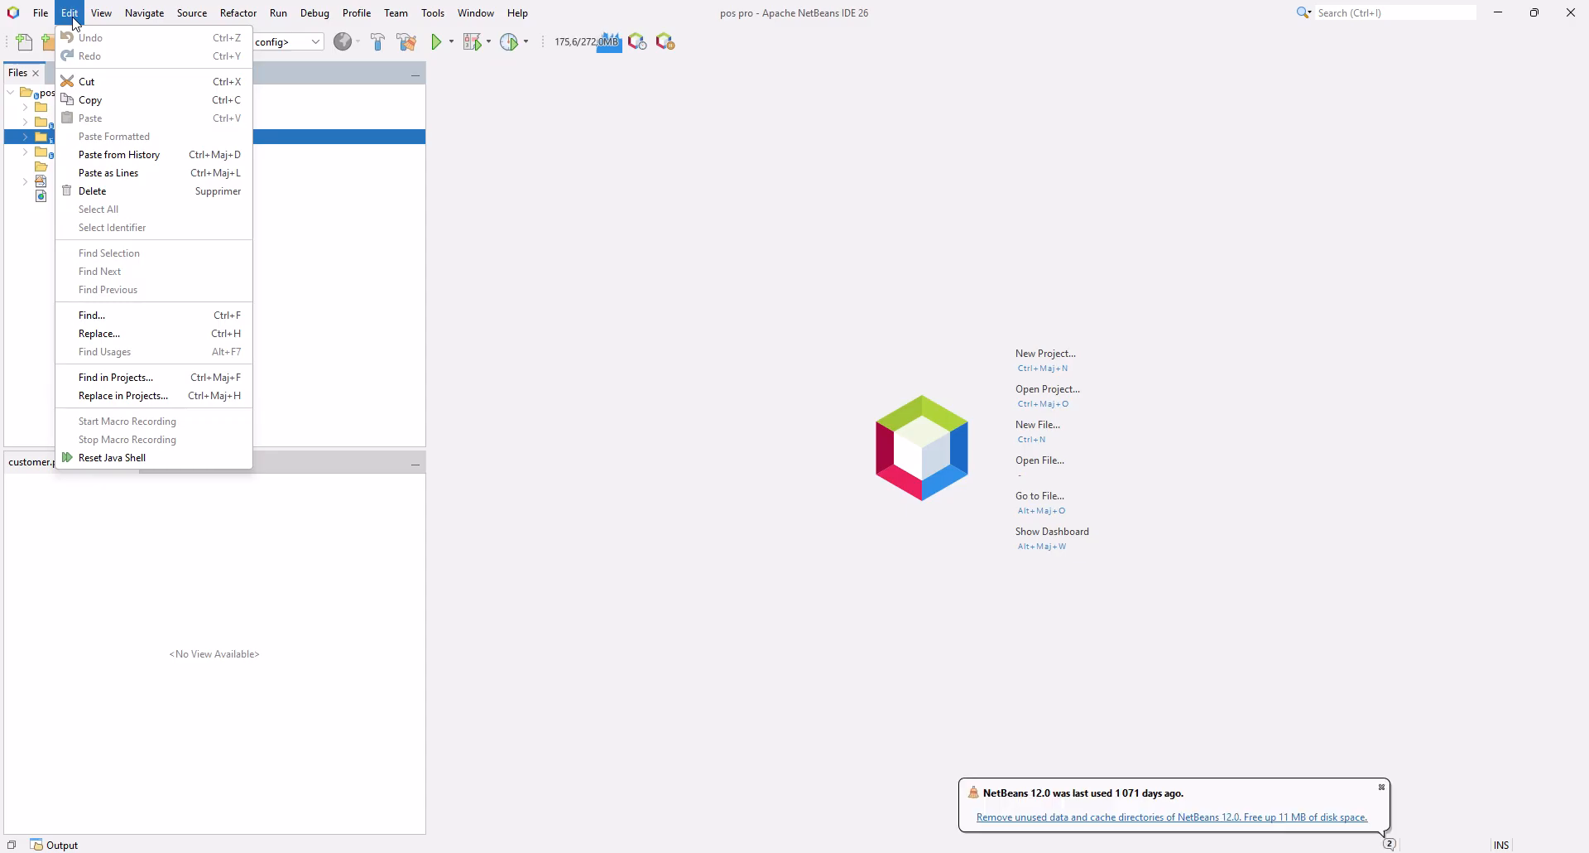
{"action": "mouse_move", "coordinate": [101, 19]}
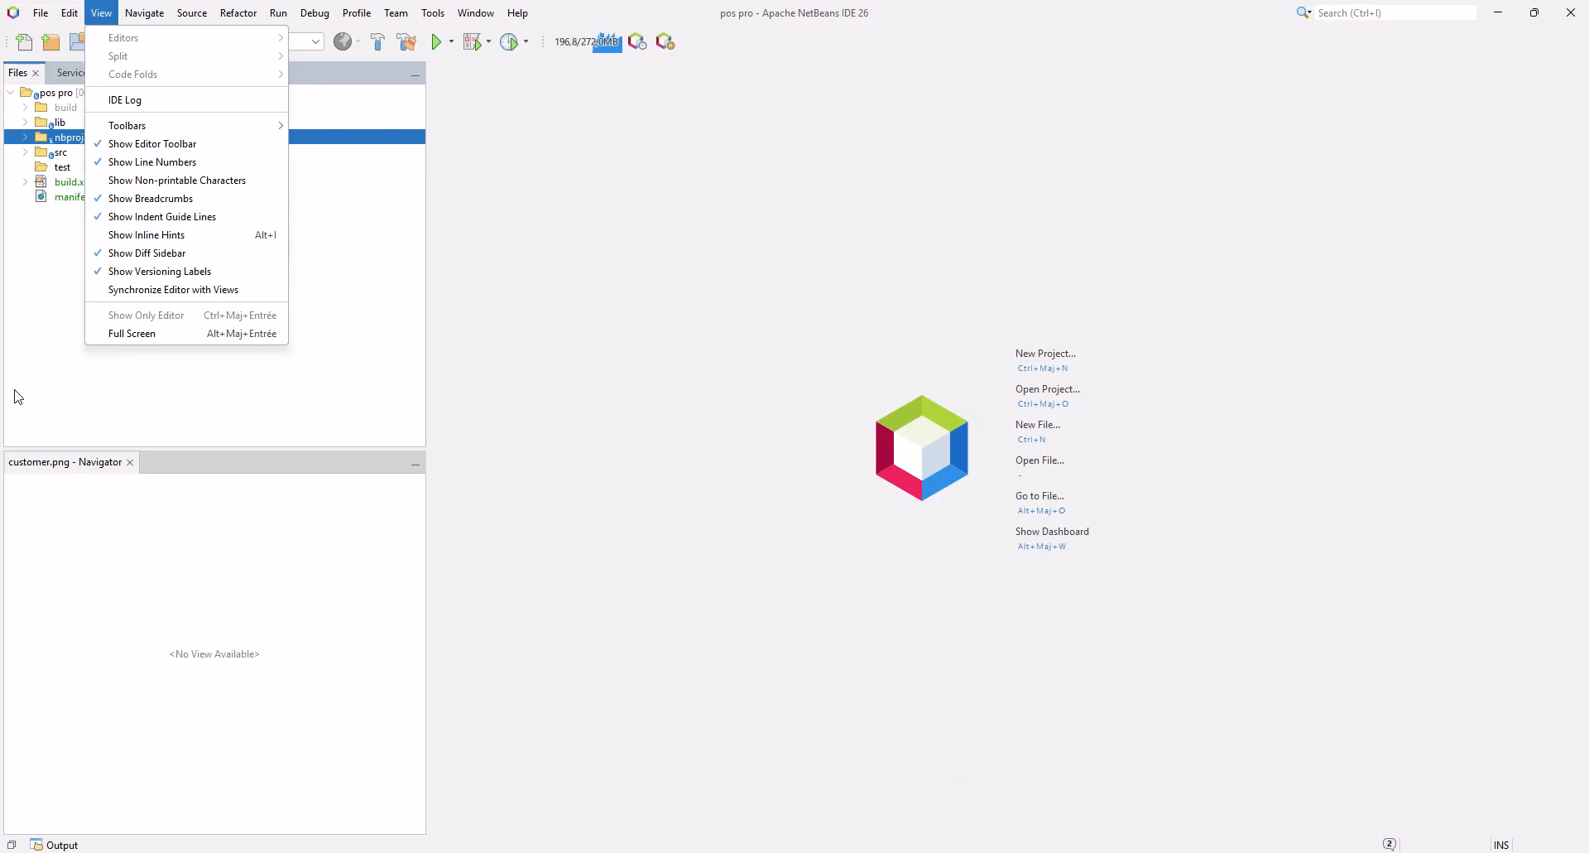
{"action": "left_click", "coordinate": [77, 409]}
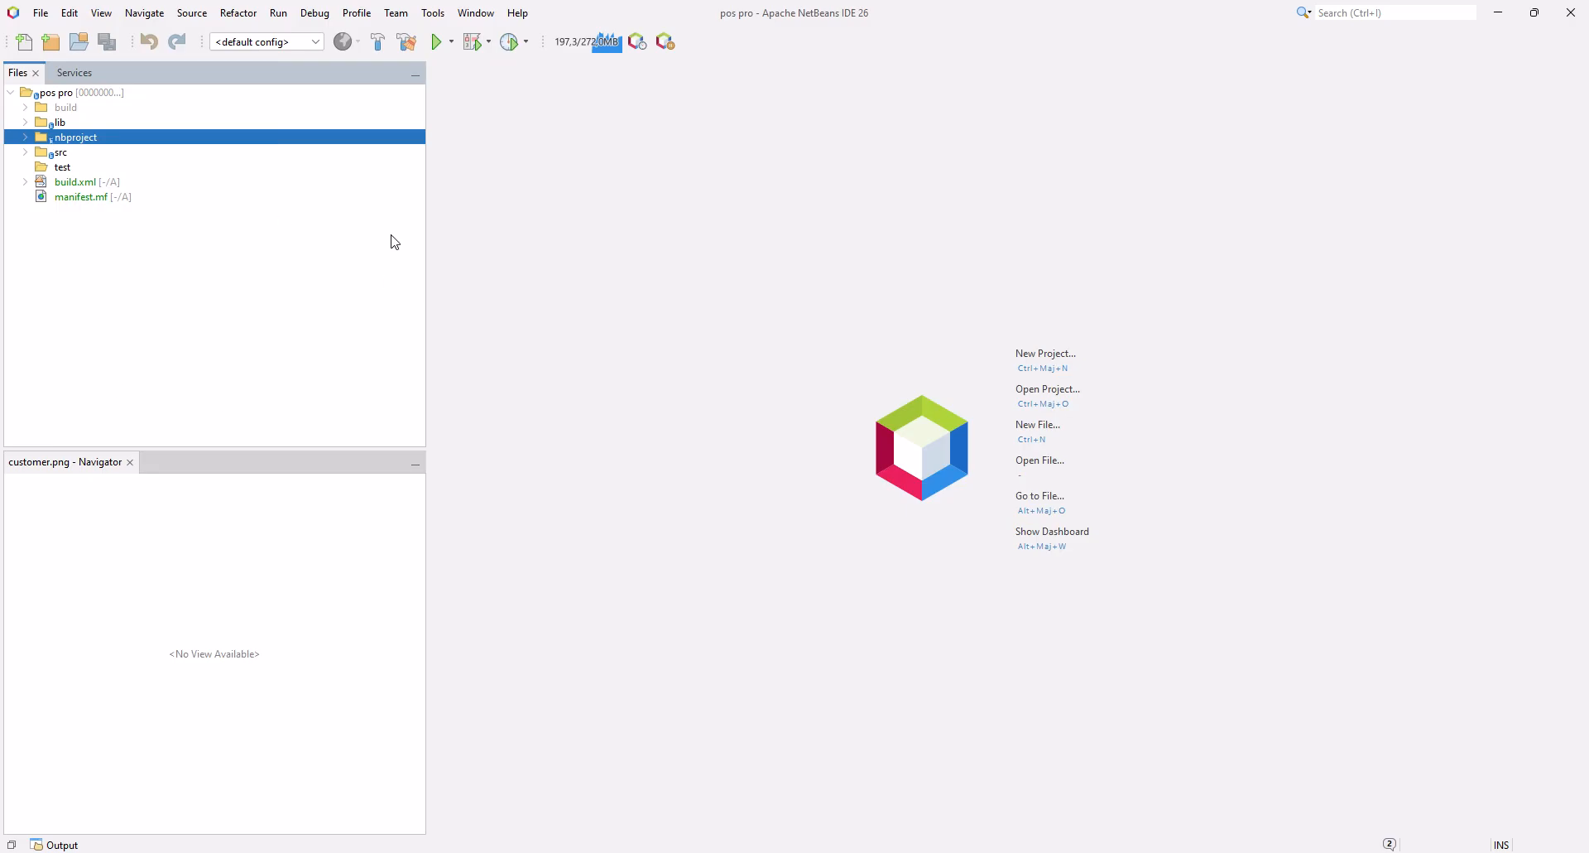
{"action": "left_click", "coordinate": [102, 14]}
{"action": "mouse_move", "coordinate": [145, 8]}
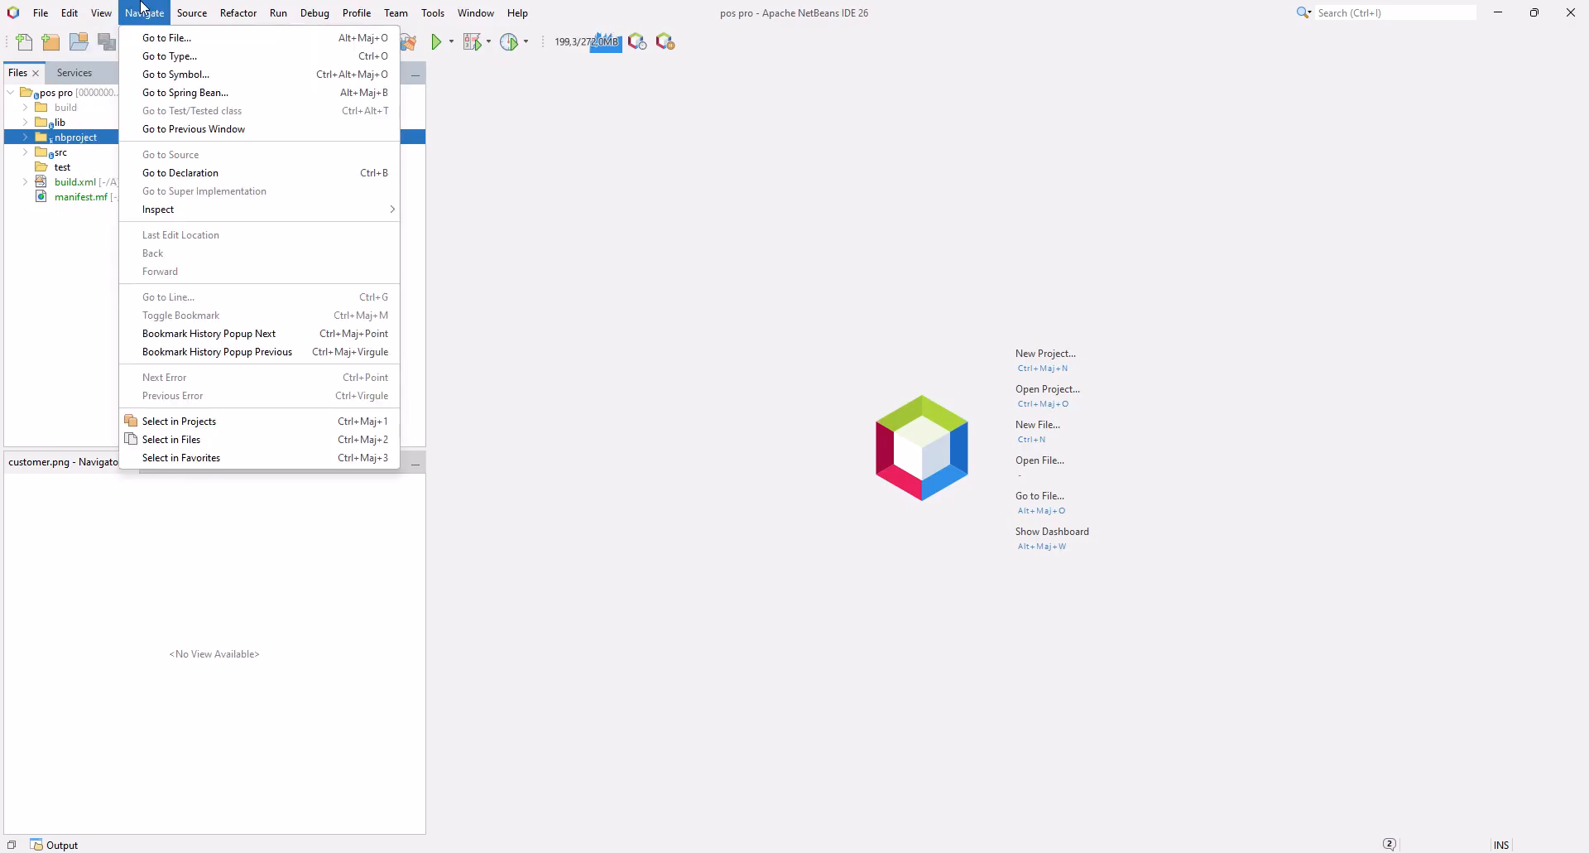
{"action": "mouse_move", "coordinate": [196, 10]}
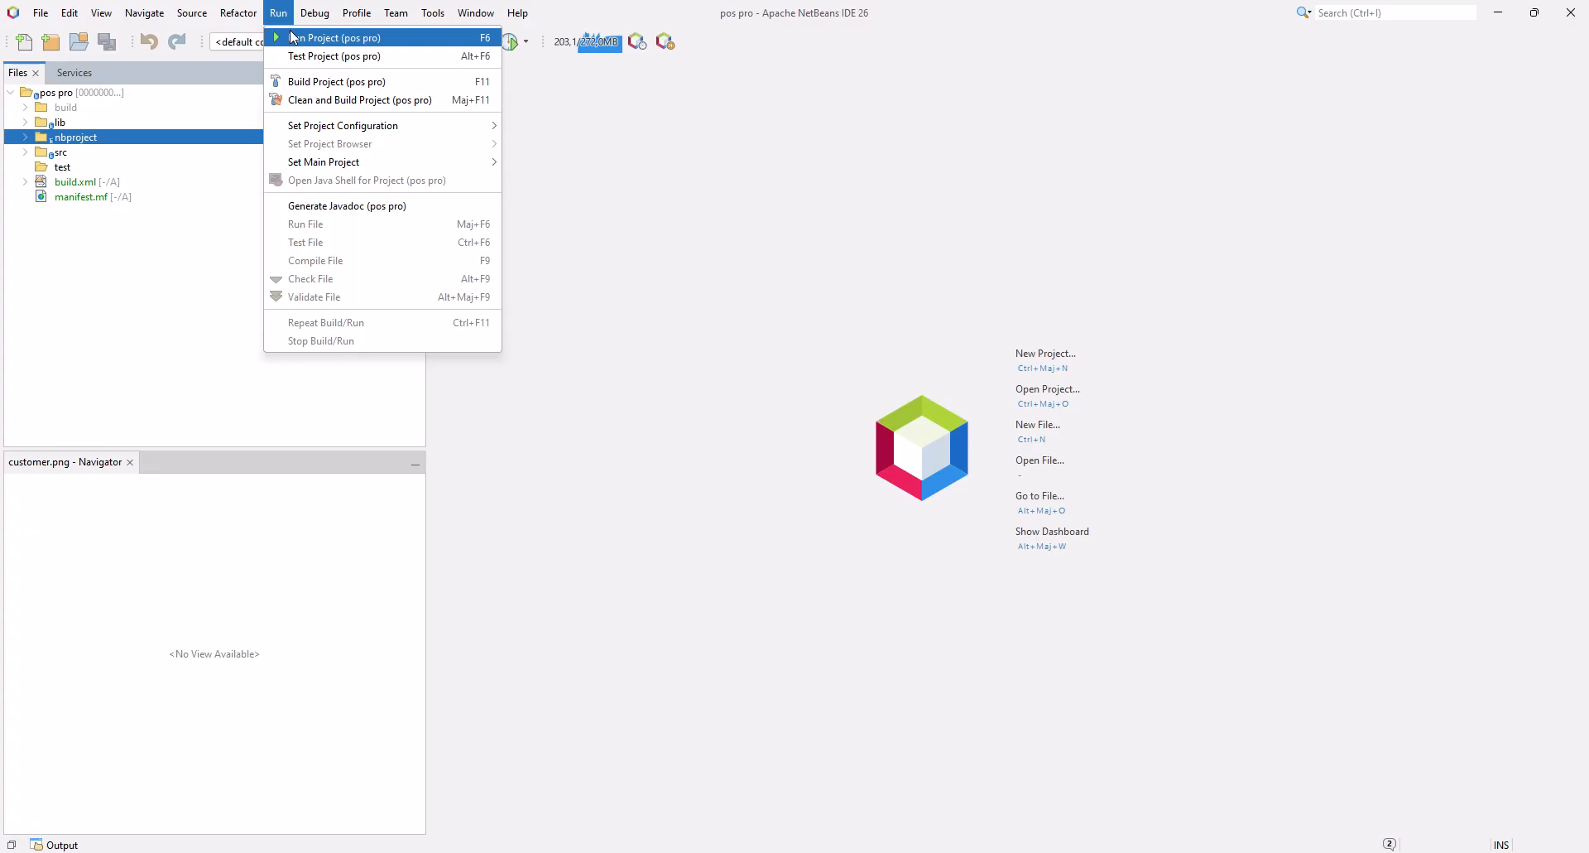
{"action": "mouse_move", "coordinate": [323, 13]}
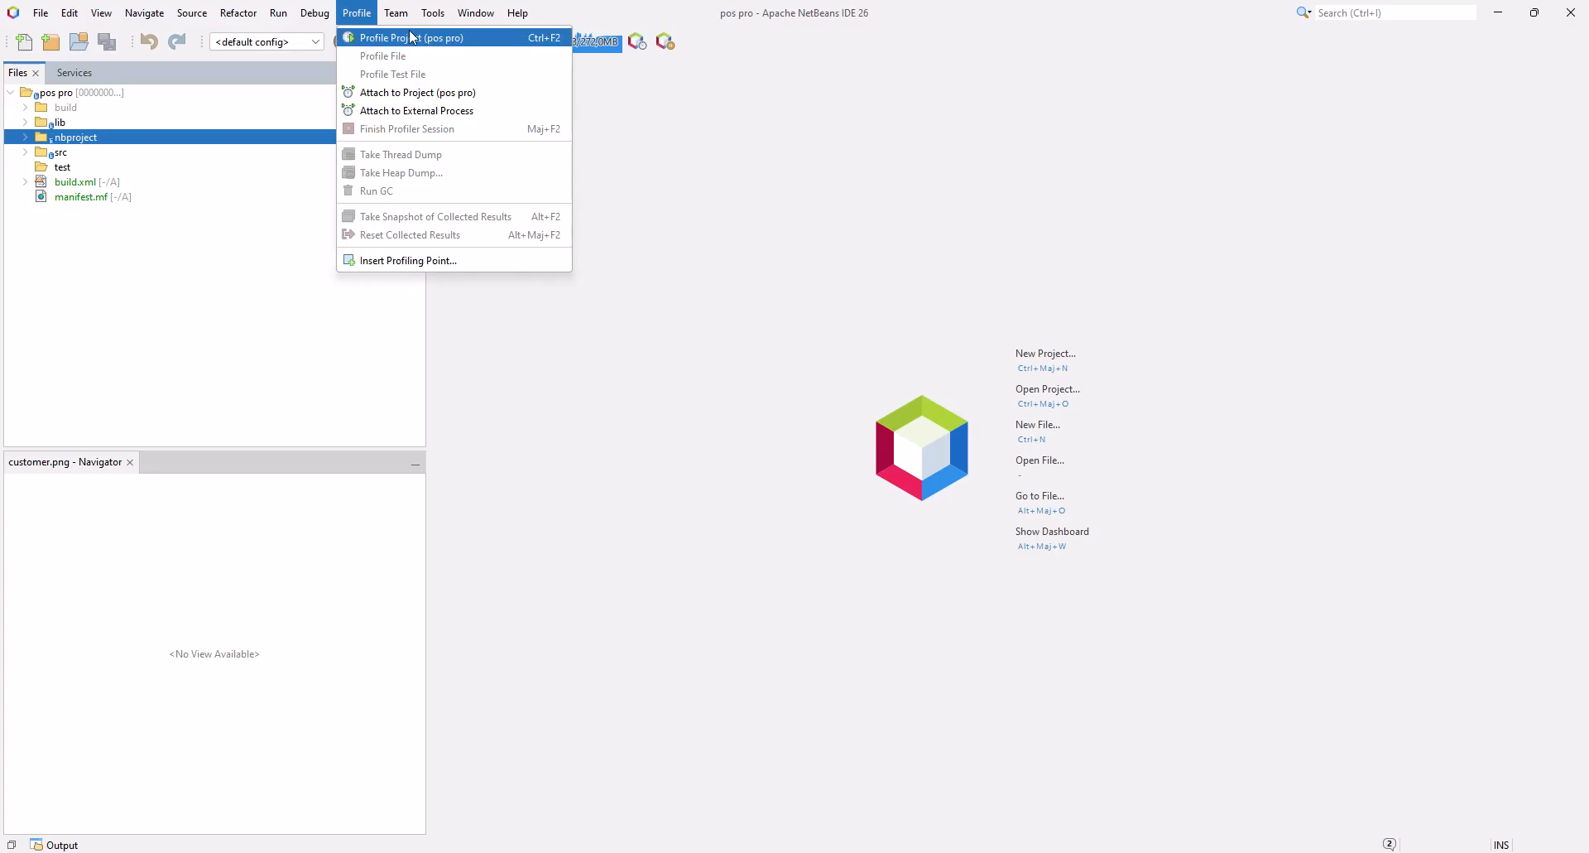
{"action": "mouse_move", "coordinate": [406, 21]}
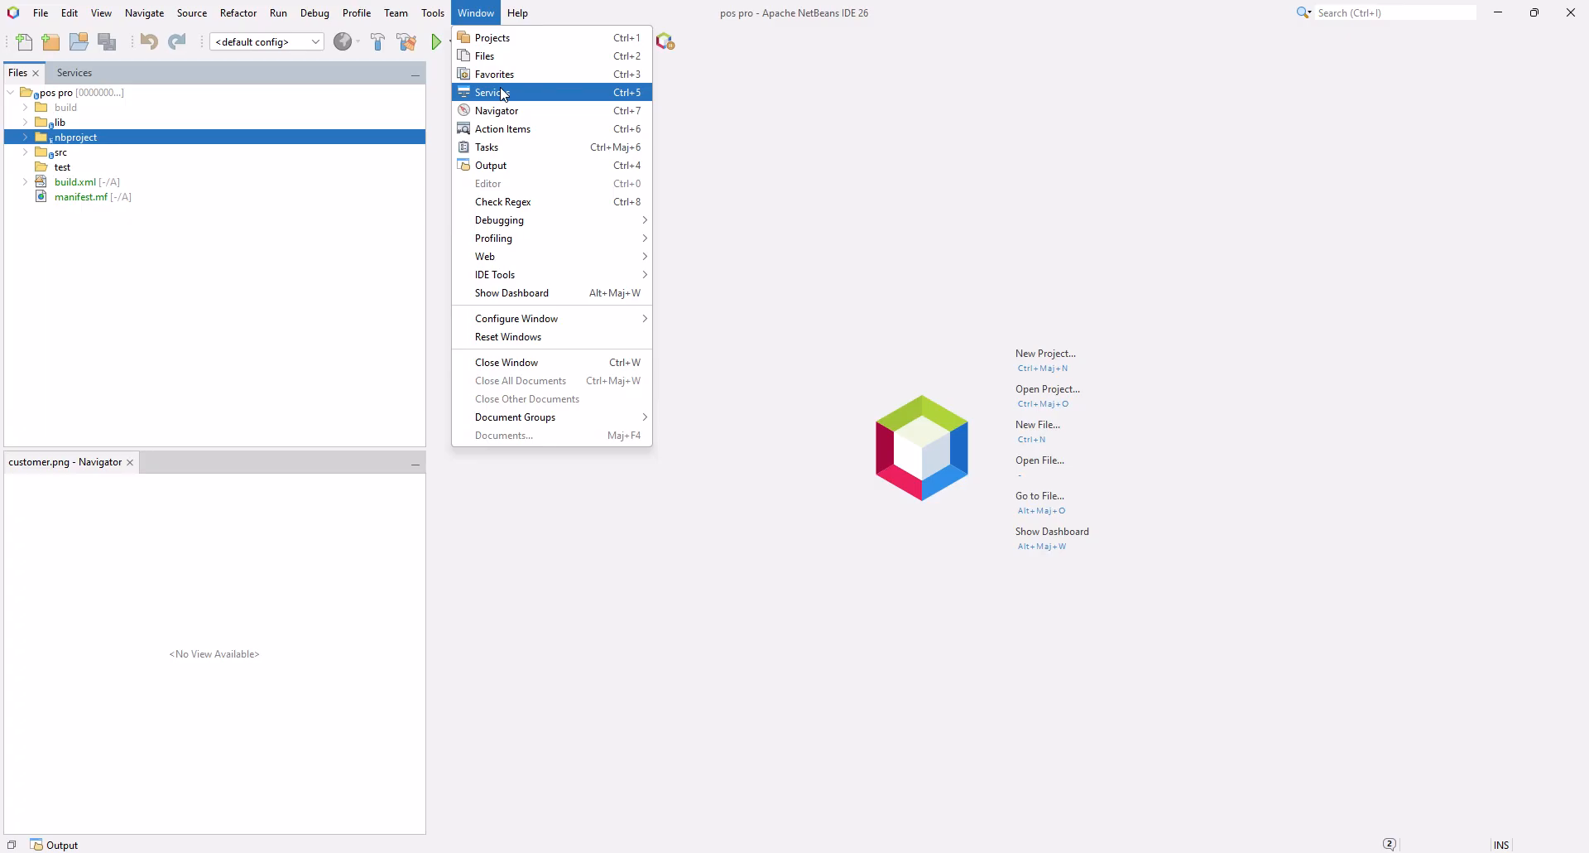
Check for NetBeans IDE updates and close the plugin installer dialog.
{"action": "mouse_move", "coordinate": [520, 14]}
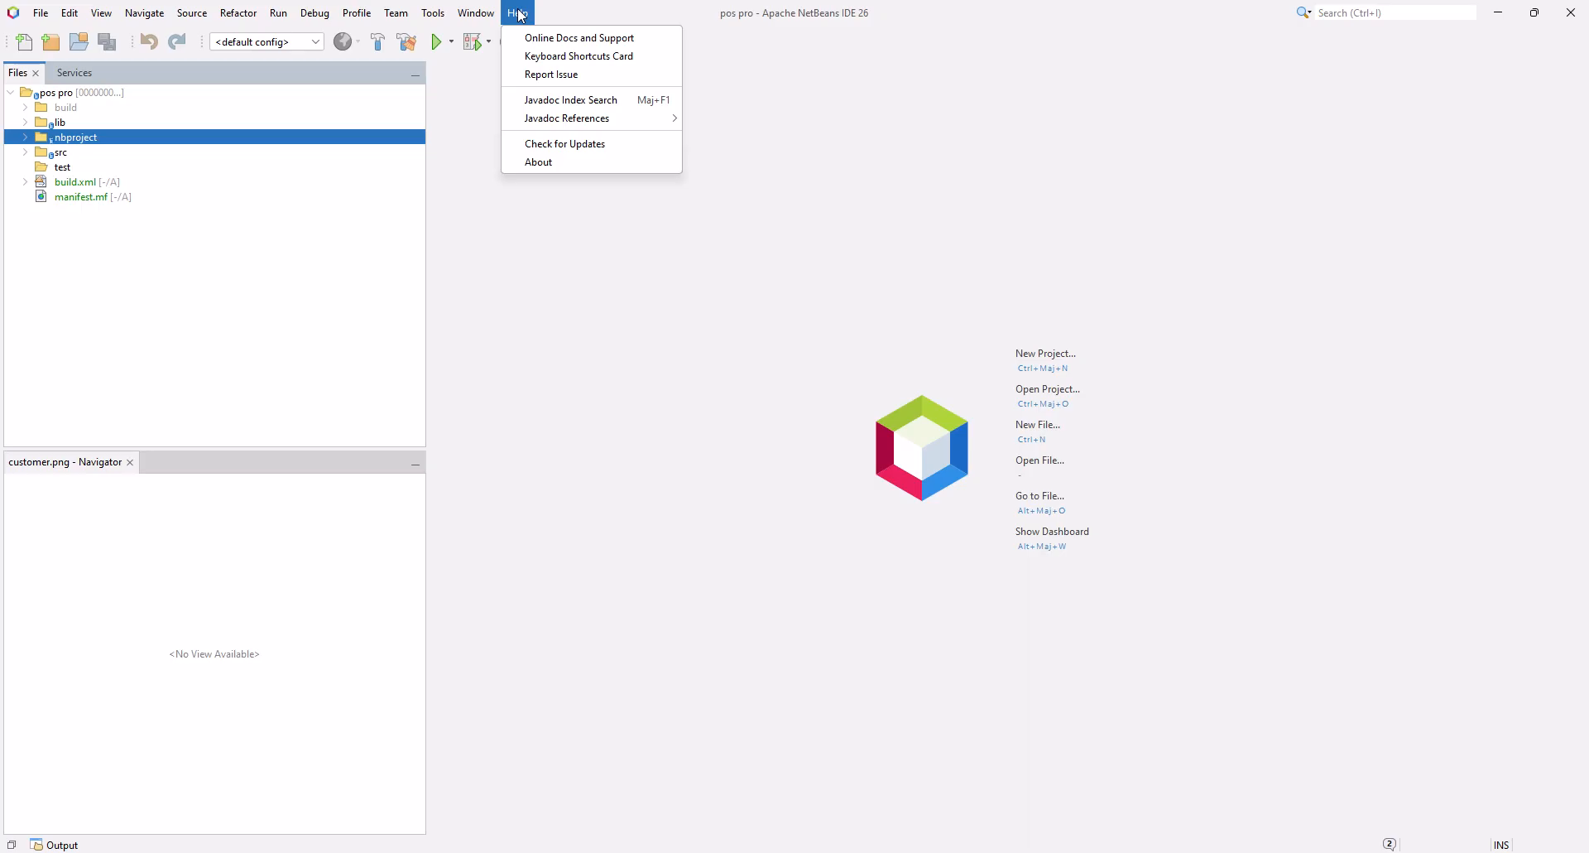
{"action": "left_click", "coordinate": [590, 146]}
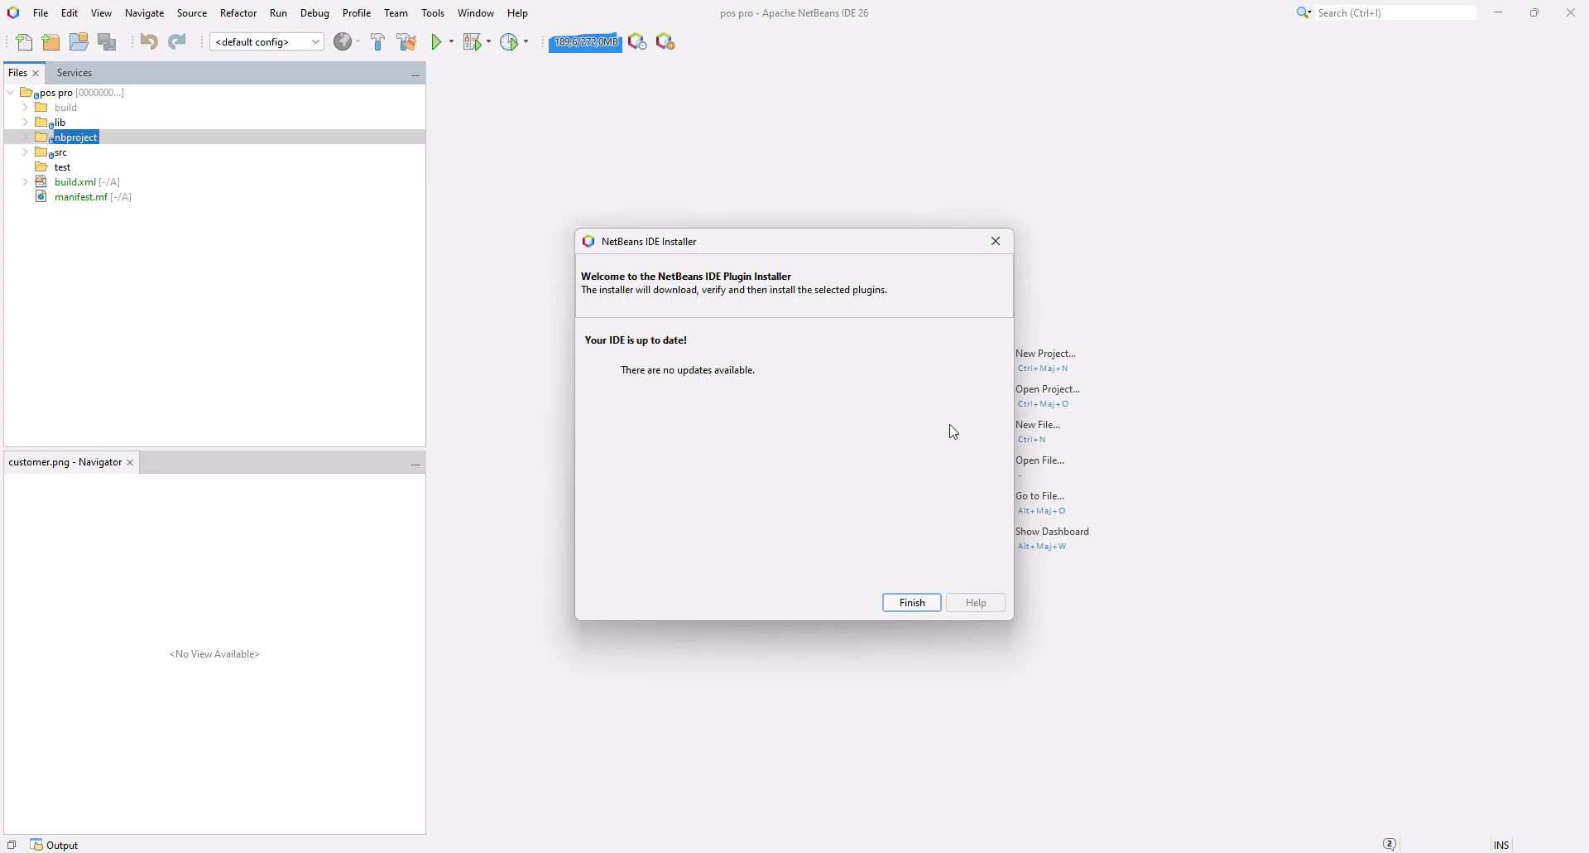
{"action": "left_click", "coordinate": [1008, 244]}
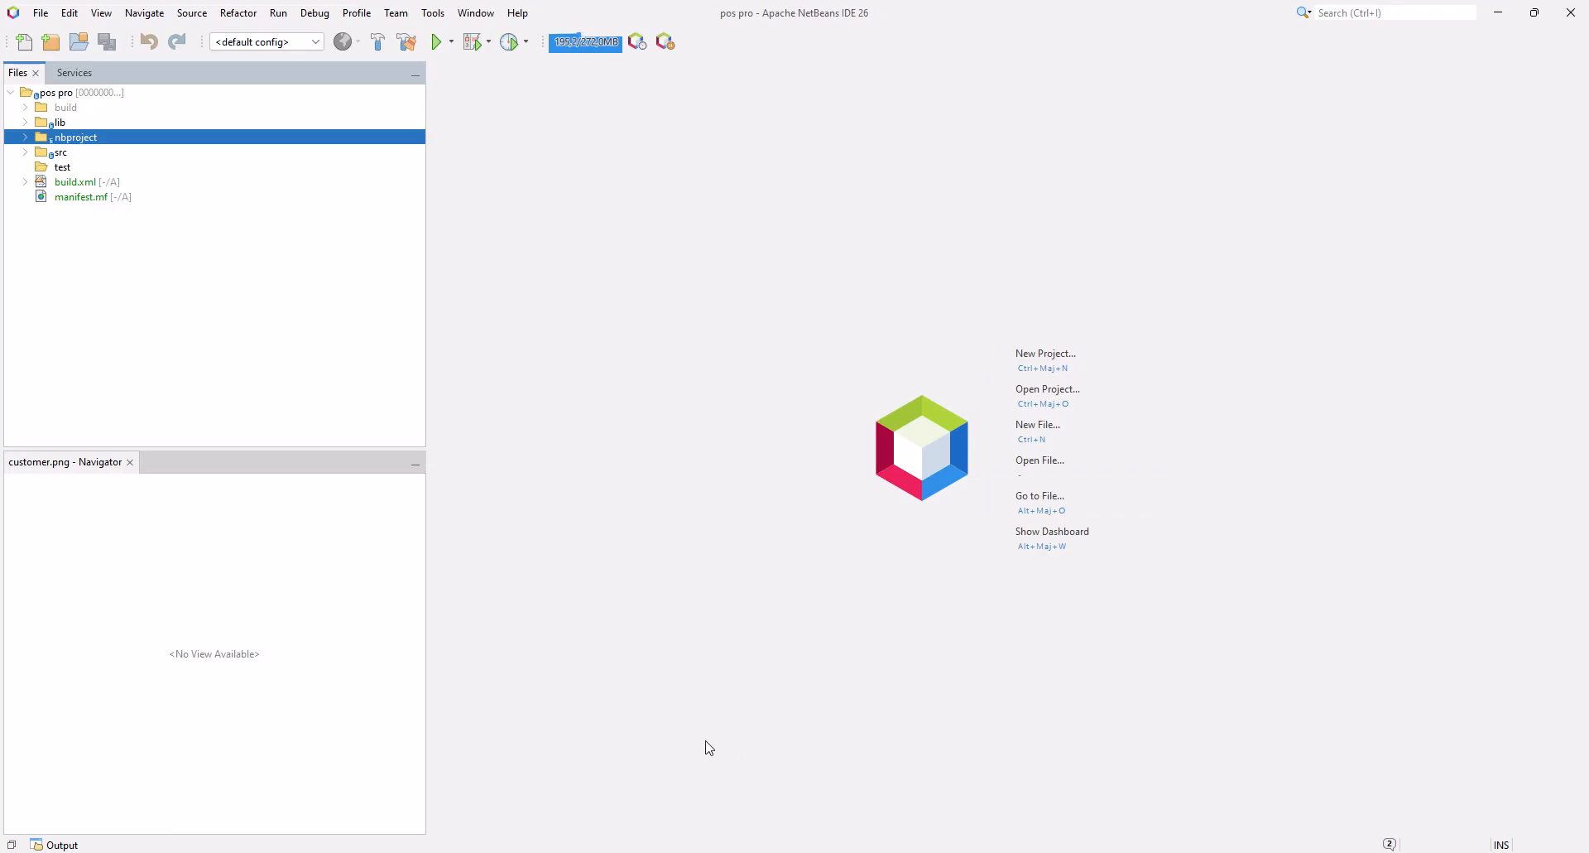
{"action": "left_click", "coordinate": [1353, 852]}
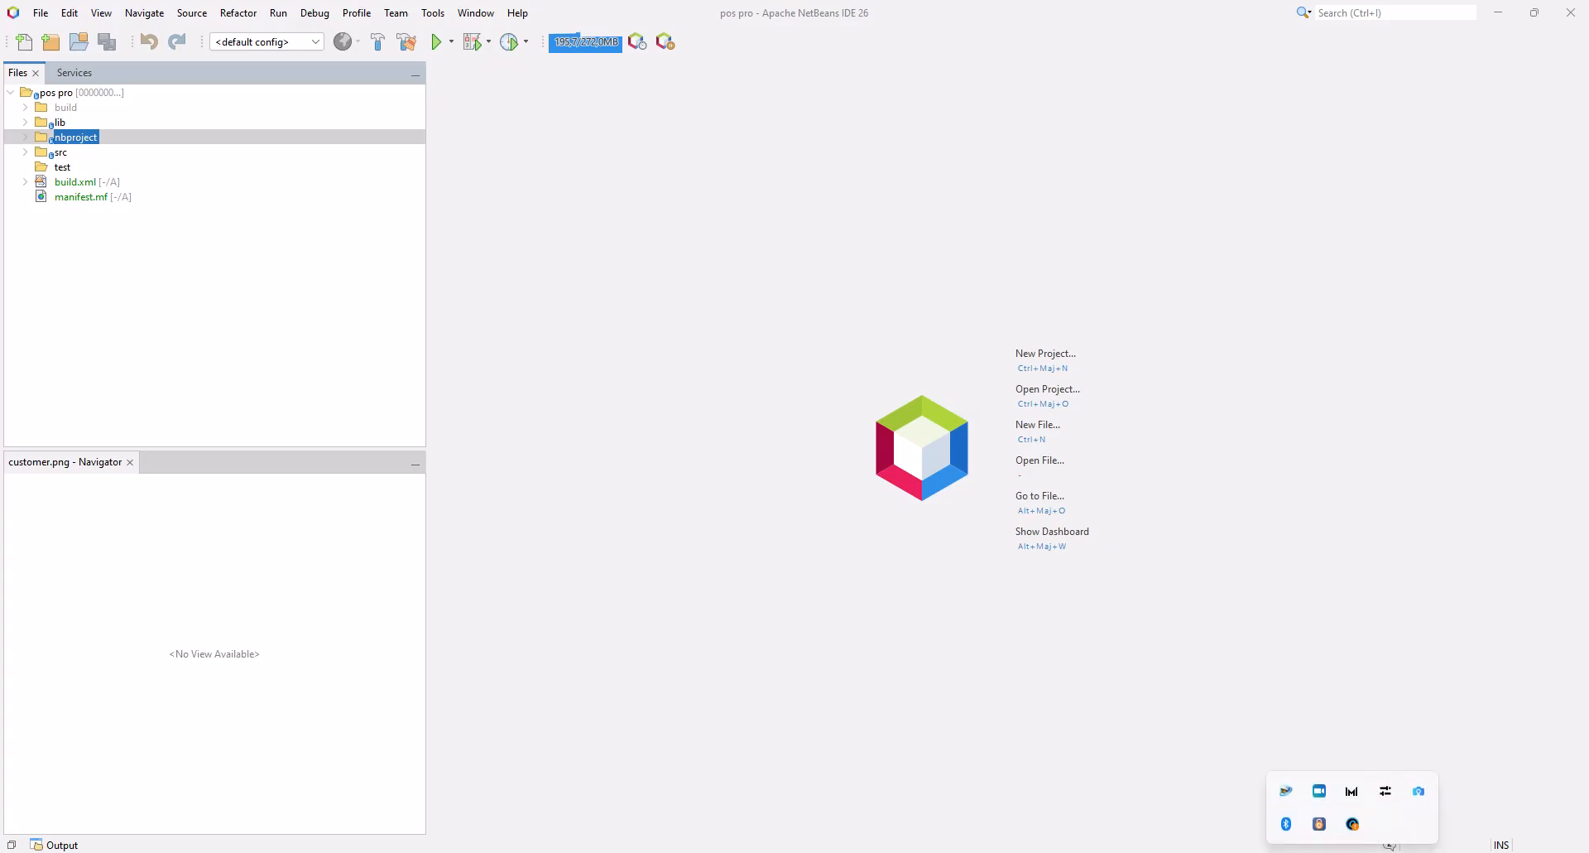